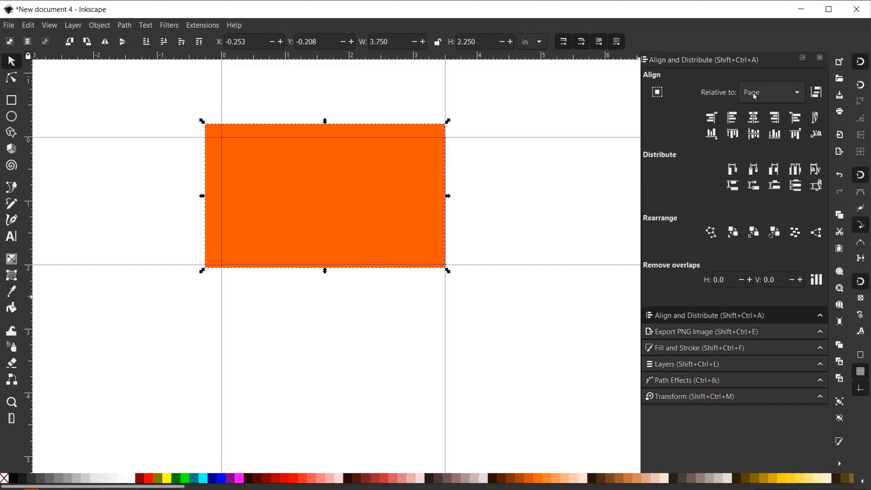
Step: Centre the orange rectangle on the page and turn its four edges into guides
left_click(754, 118)
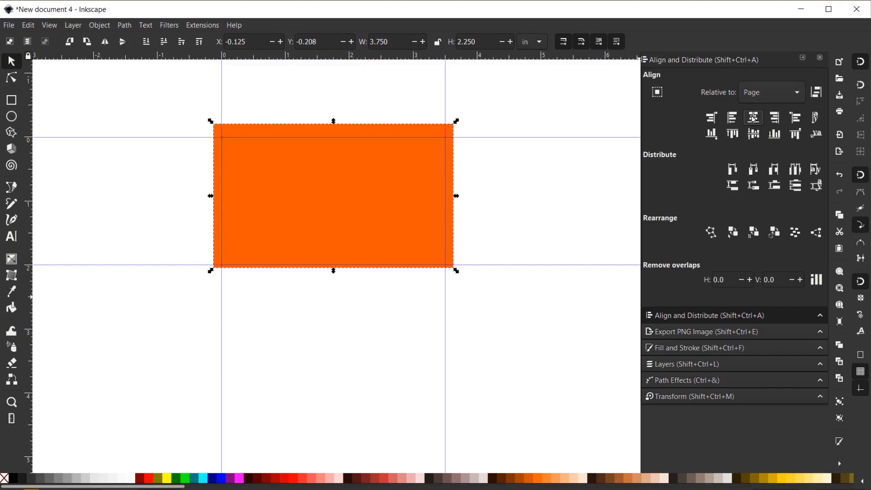
left_click(755, 135)
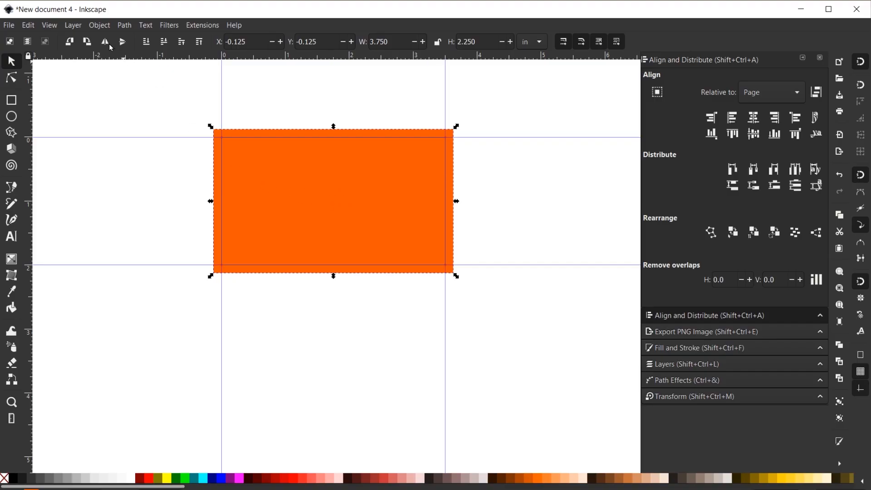
left_click(103, 25)
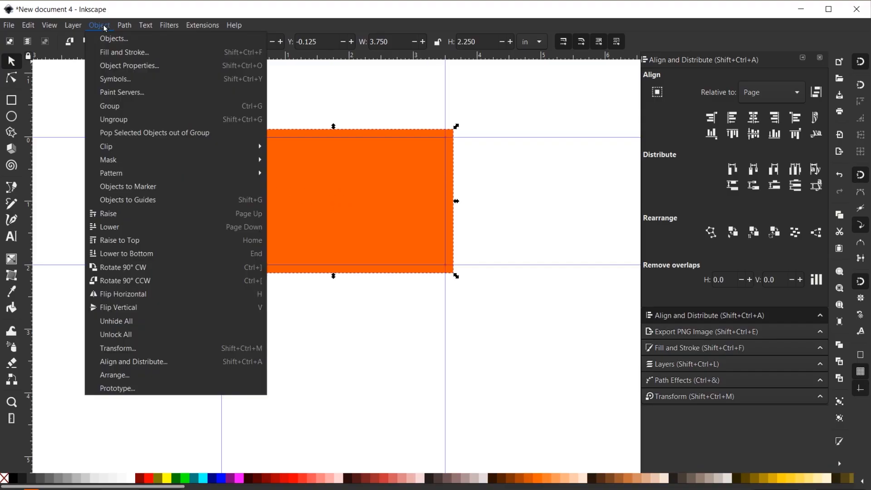
left_click(125, 204)
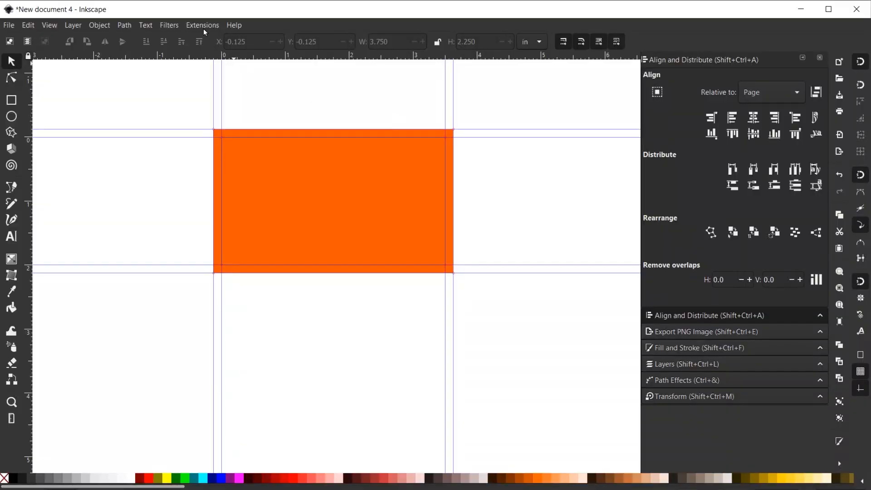
Step: Apply Printing Marks with crop and bleed marks on the canvas at 0.125 in offset and bleed
left_click(201, 26)
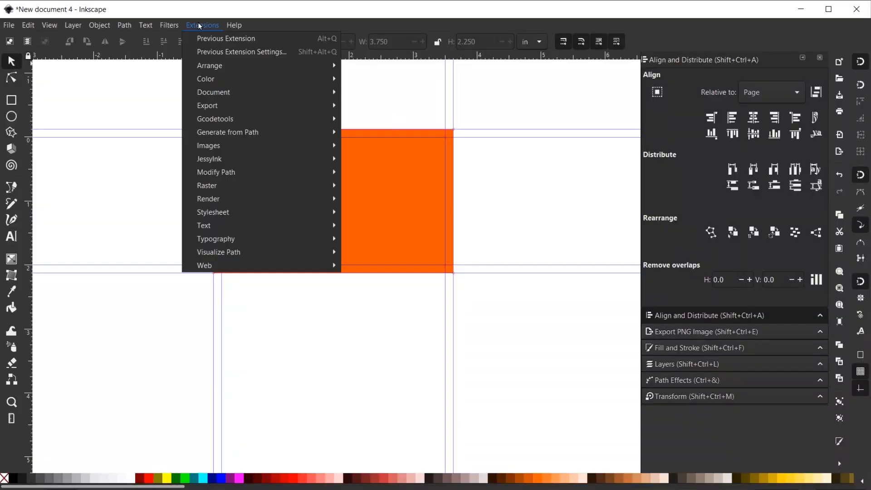
mouse_move(224, 200)
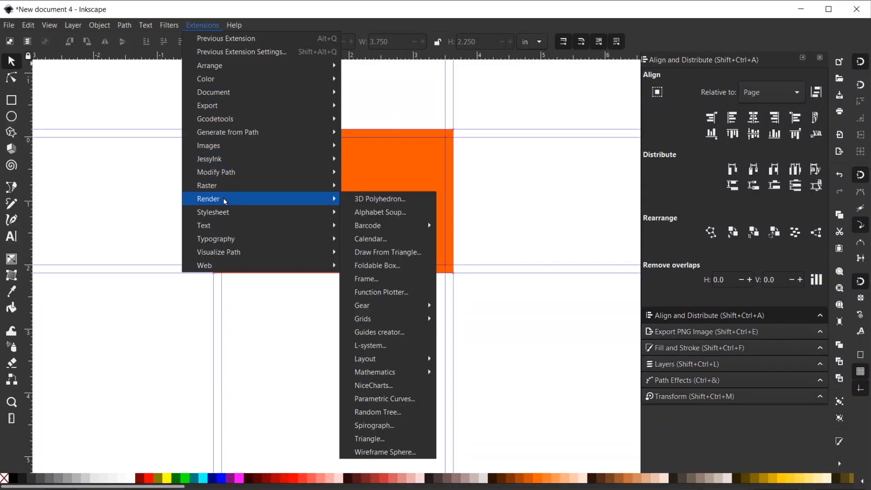
mouse_move(381, 363)
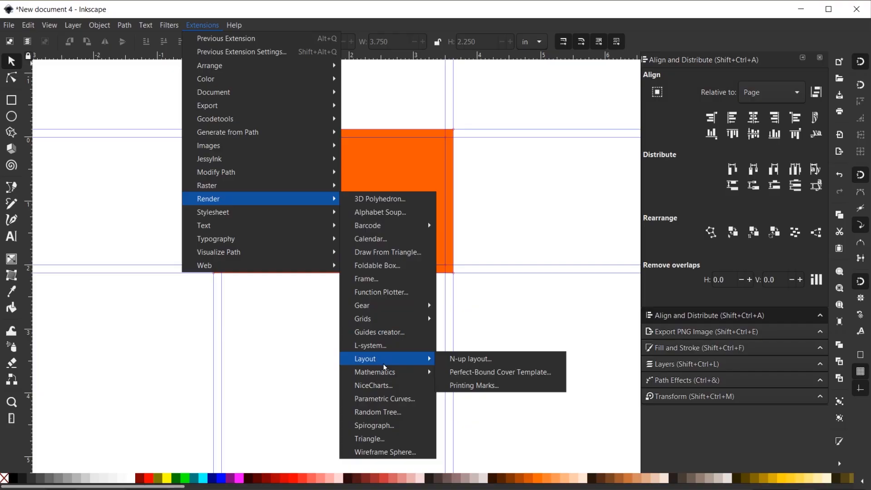
left_click(463, 386)
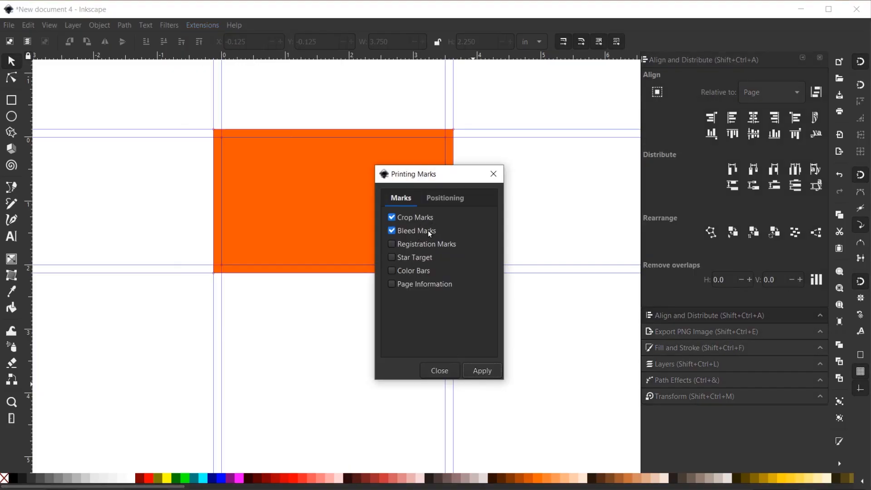
left_click(457, 198)
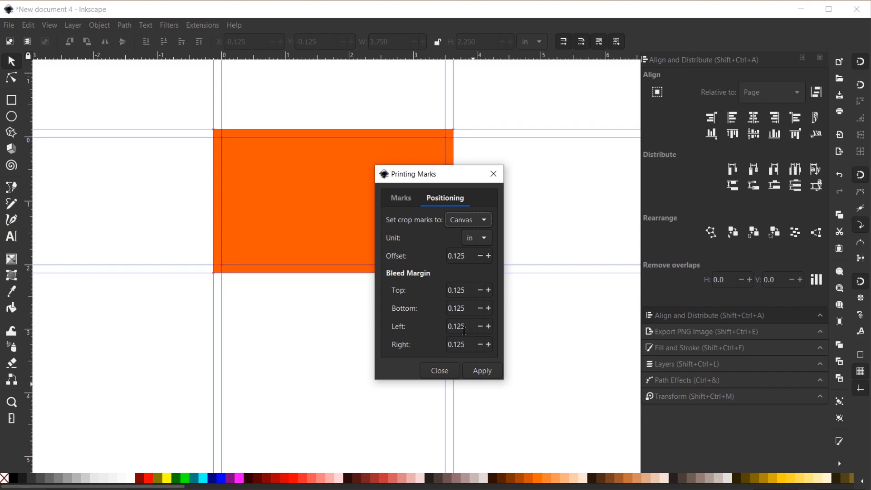
left_click(481, 373)
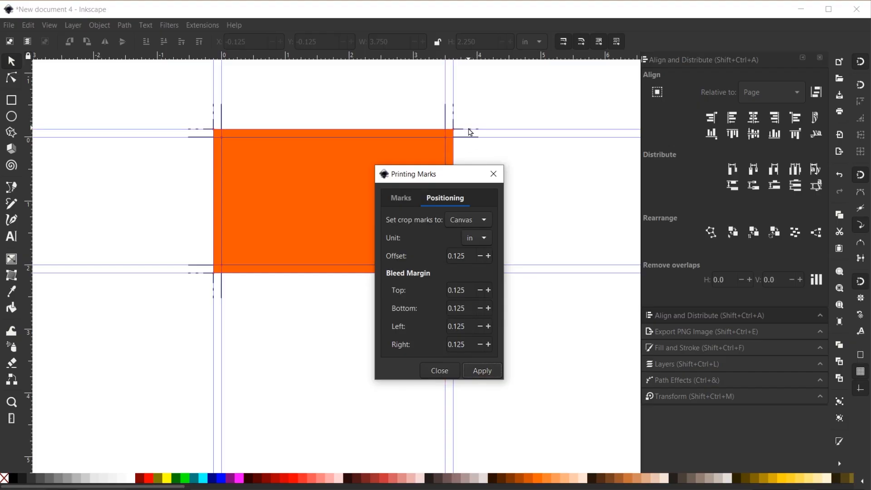
left_click(493, 174)
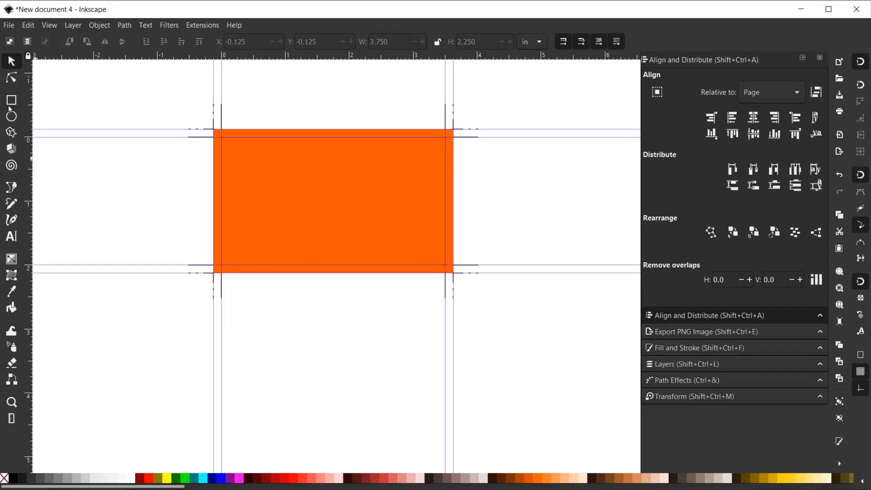
left_click(11, 107)
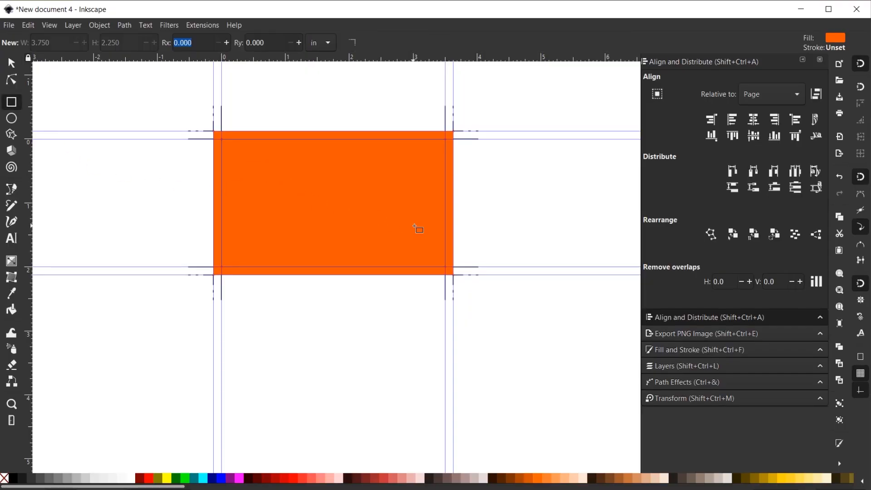
Step: Draw a white inner rectangle sized 3.340 × 1.840 in
left_click_drag(414, 226, 435, 257)
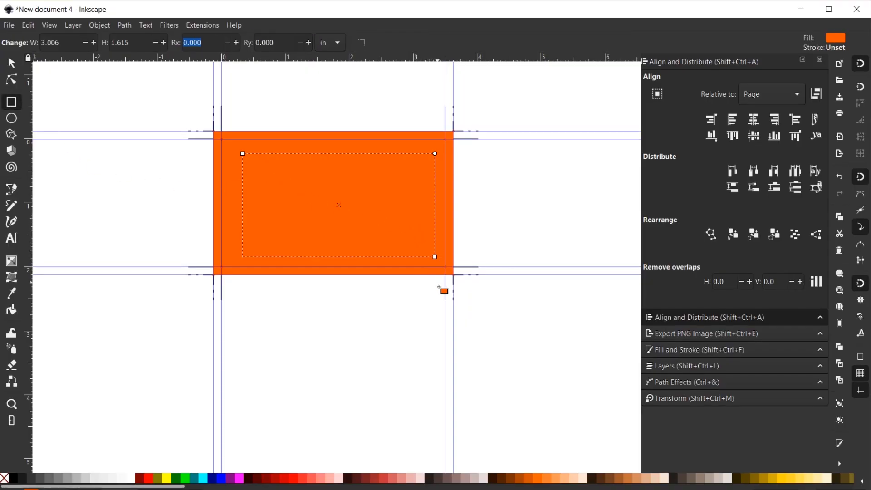
left_click(131, 479)
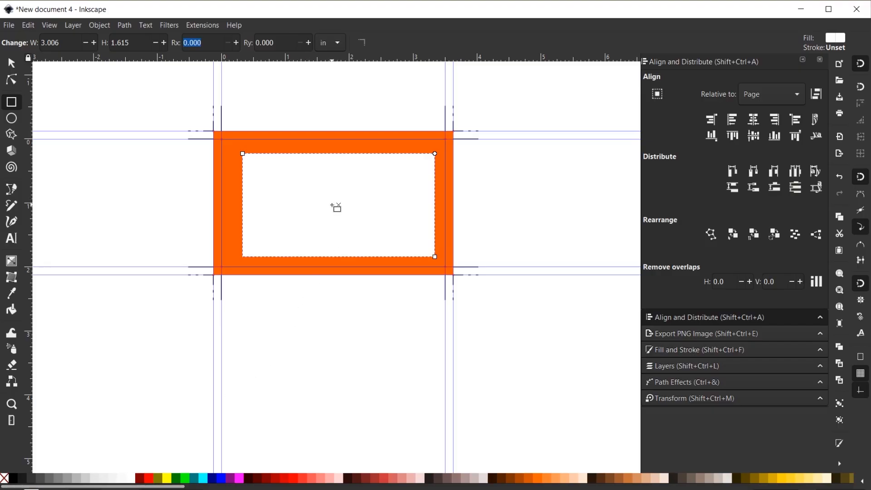
left_click(18, 64)
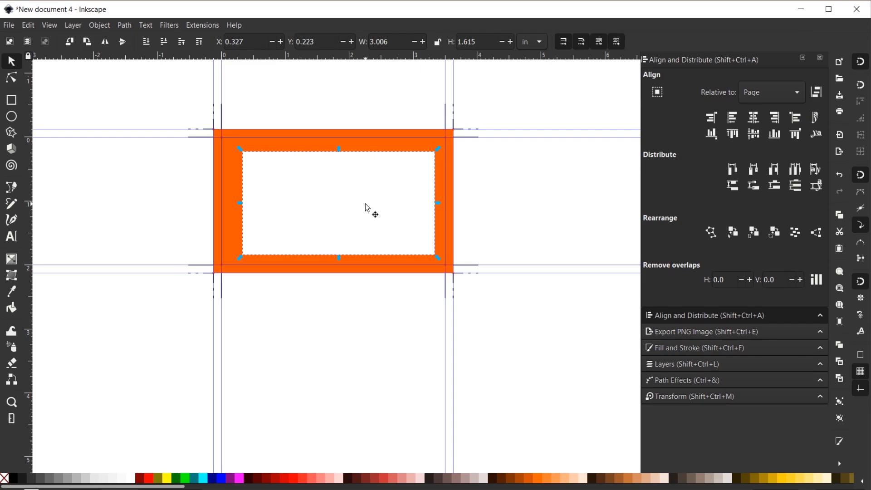
double_click(397, 42)
type("3.34")
key("Tab")
type("1.")
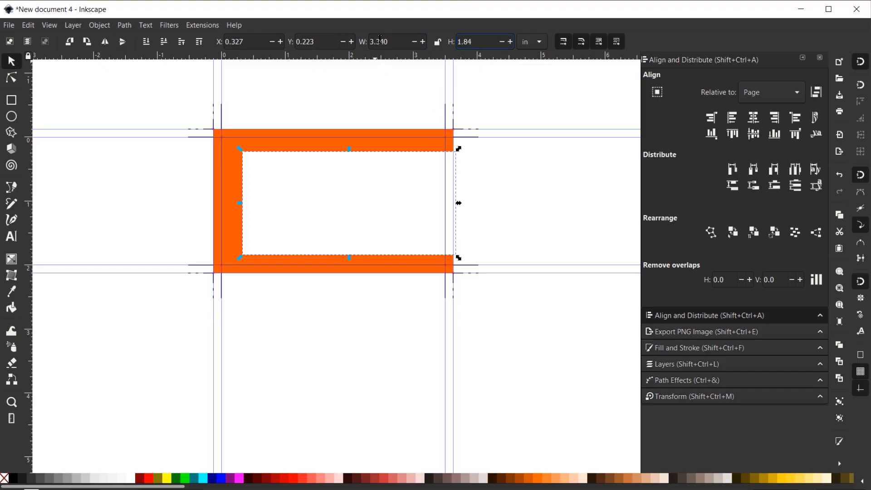
type("84")
key("Return")
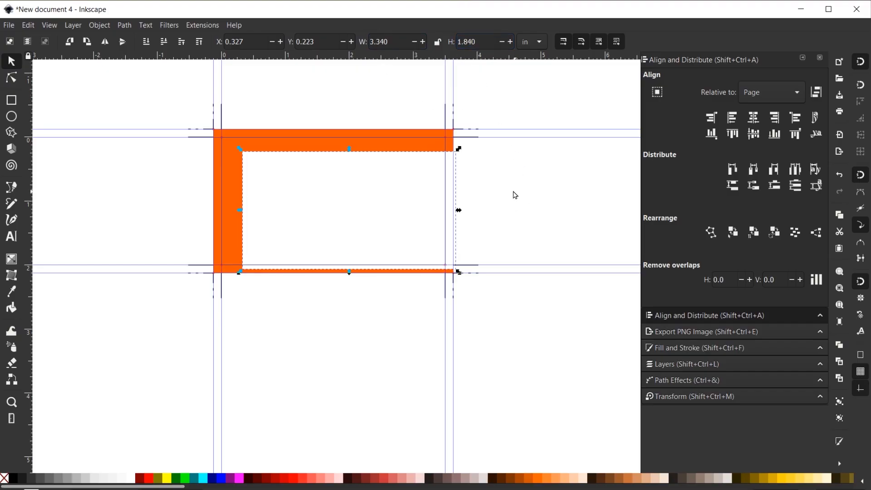
Step: Centre the white rectangle on the page and convert it into safe-area guides
left_click(757, 120)
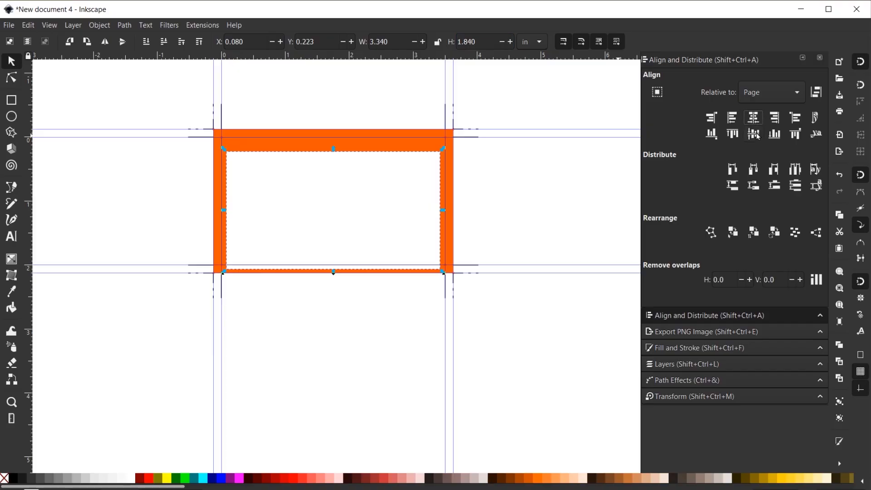
left_click(755, 134)
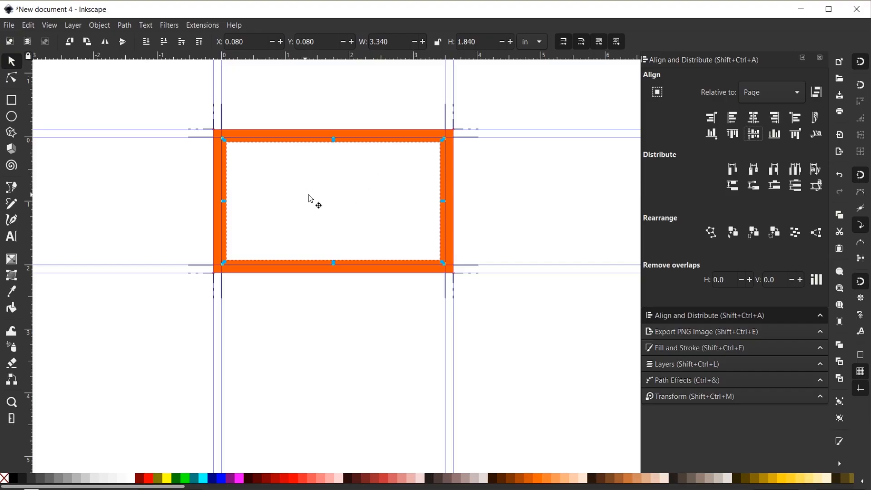
left_click(99, 25)
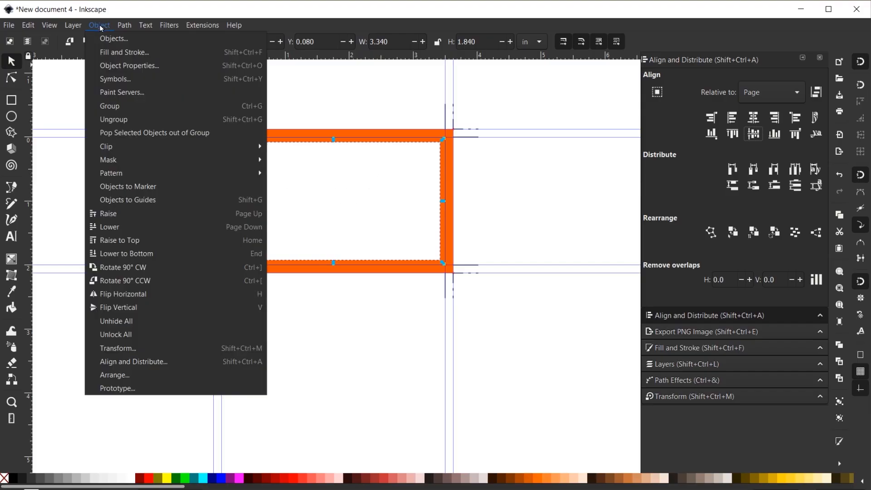
left_click(137, 200)
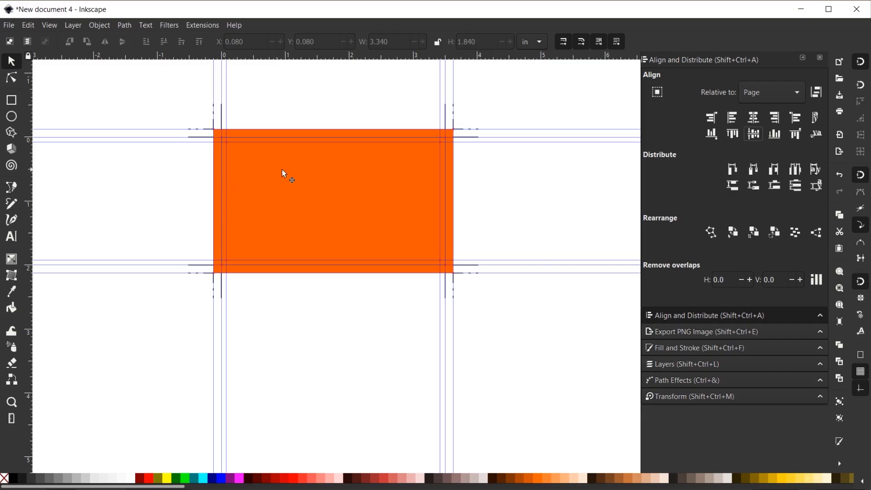
Step: Save the document as 'Business Card template' with Save As
scroll(355, 187, "up", 1, "ctrl")
scroll(387, 290, "up", 2)
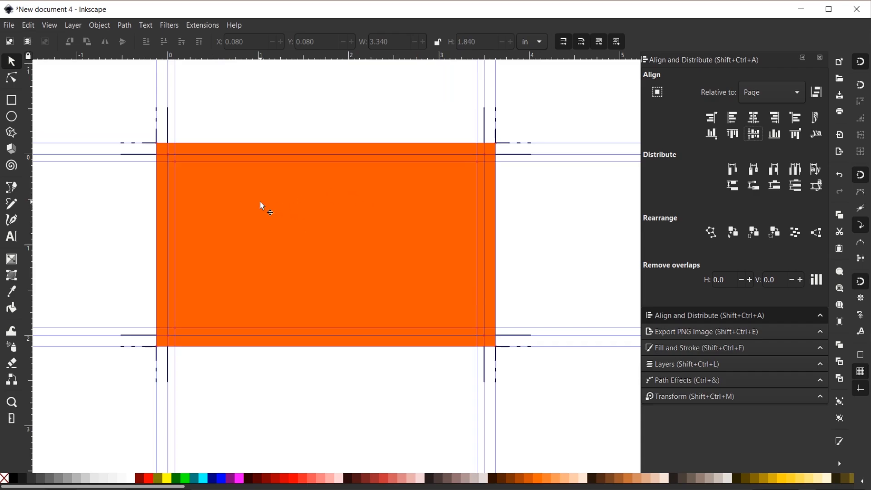
left_click(9, 25)
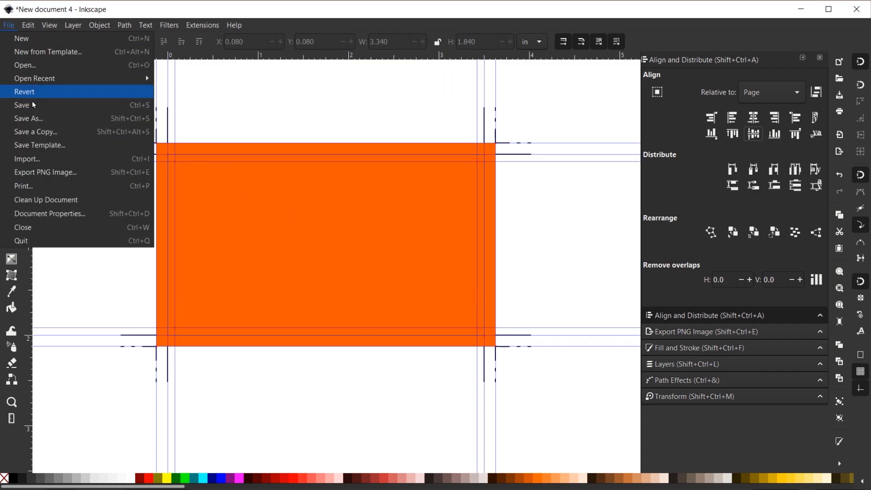
left_click(40, 119)
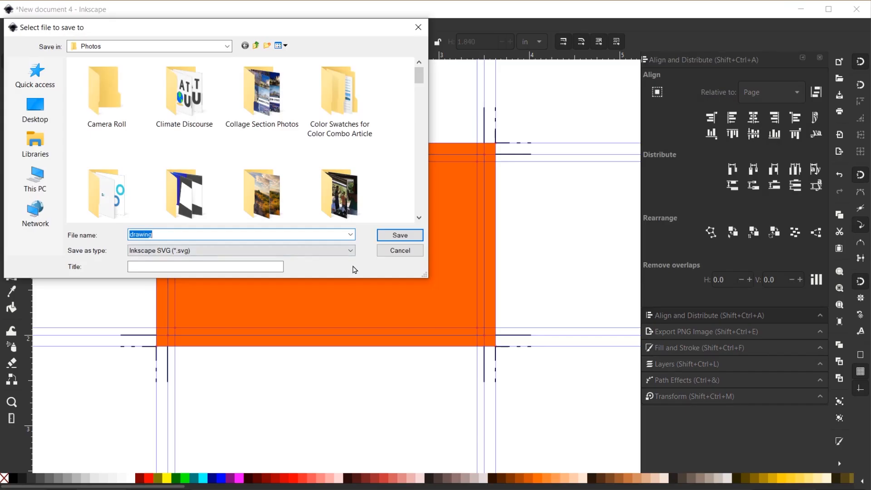
type("Business Card template")
key("Return")
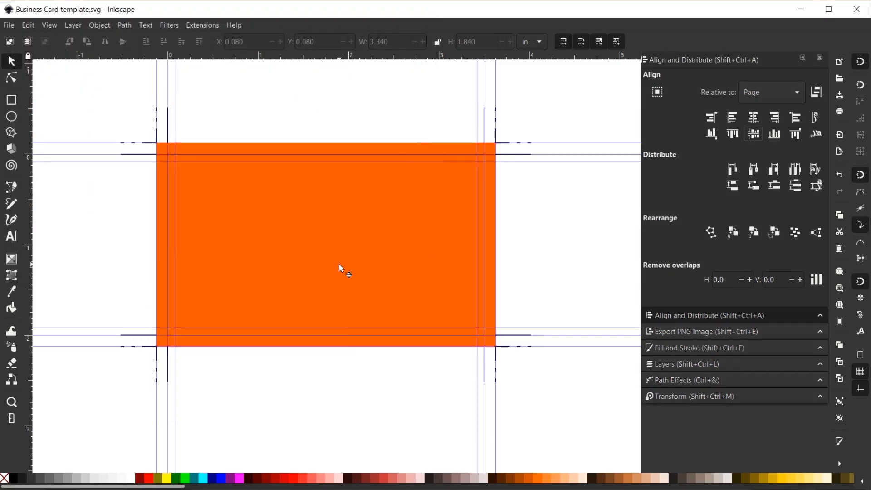
Step: Make the orange background rectangle white and lock it in place
left_click(385, 204)
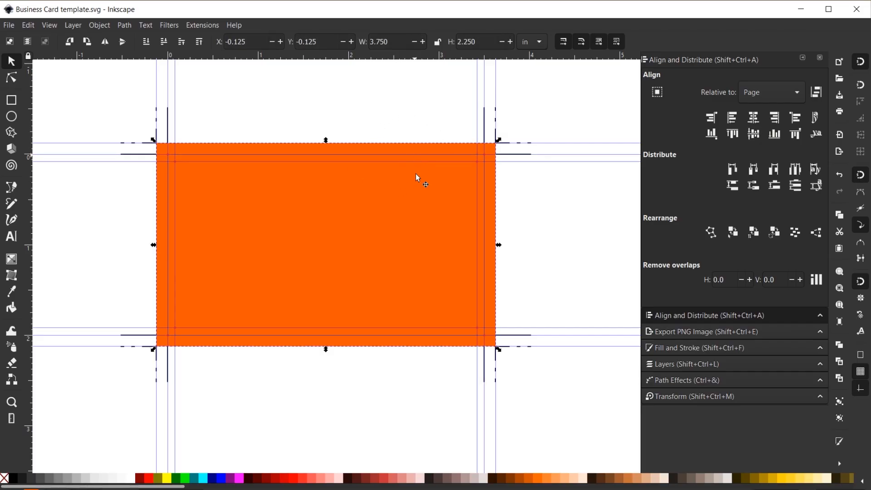
left_click(131, 480)
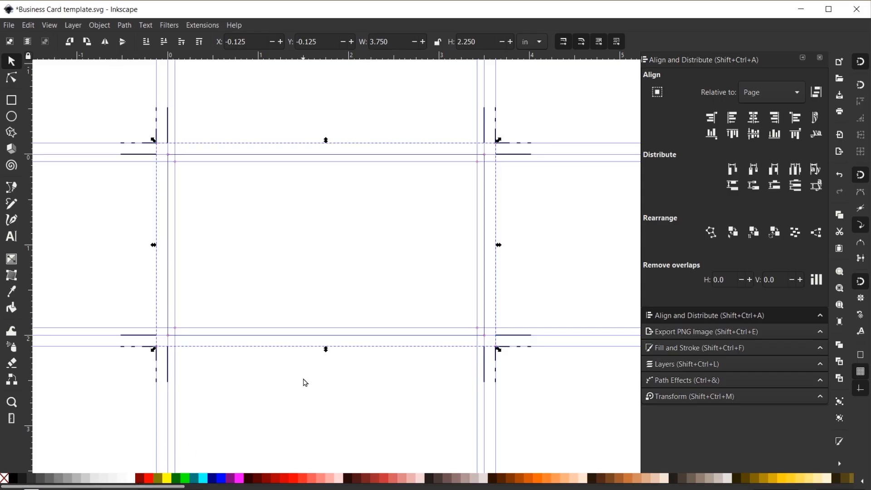
right_click(315, 260)
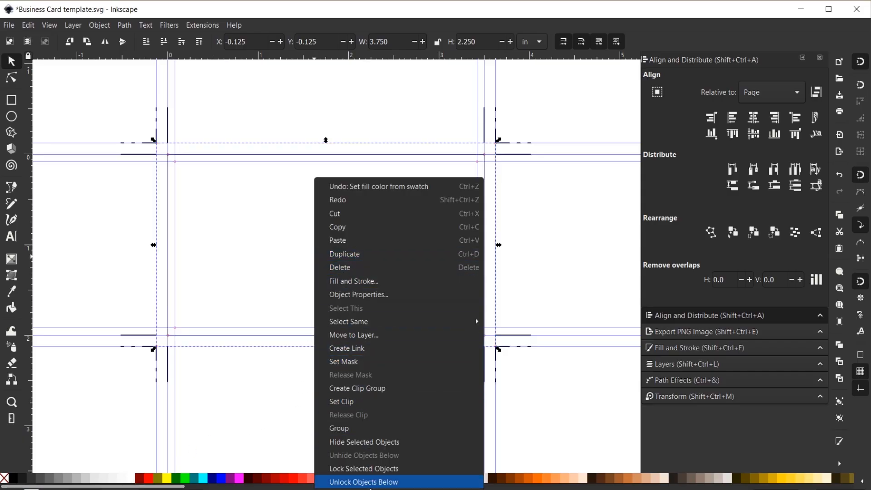
left_click(384, 469)
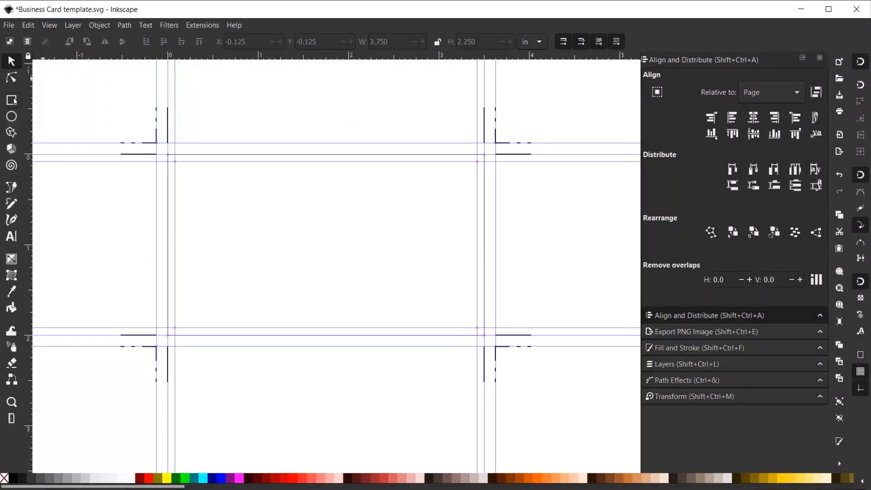
left_click(12, 99)
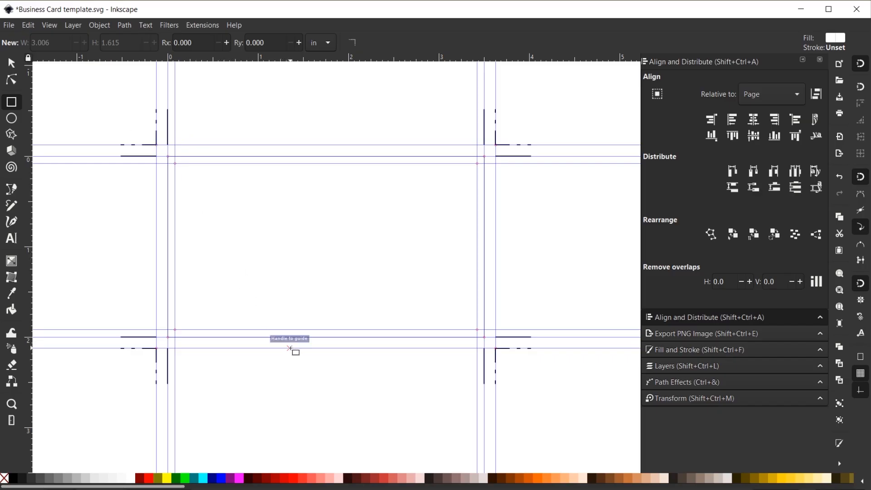
Step: Draw a black rectangle over the left card area and widen it to 1.788 × 2.250 in
left_click_drag(290, 349, 289, 349)
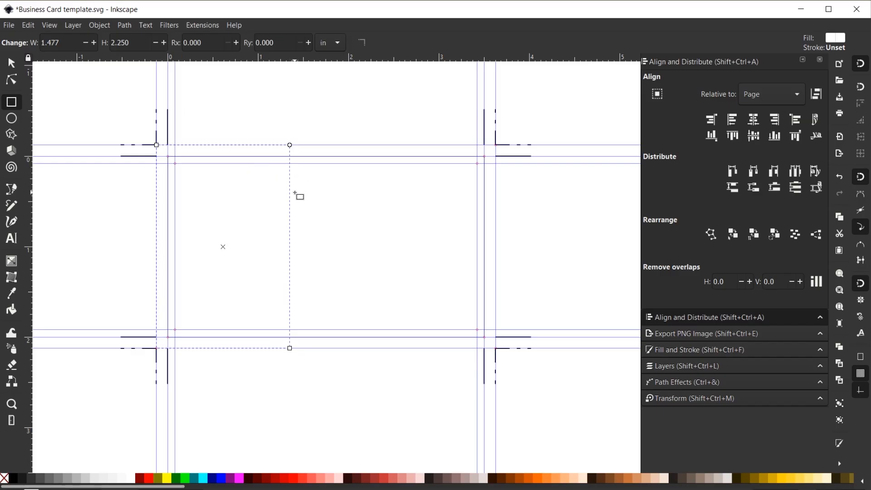
left_click(13, 479)
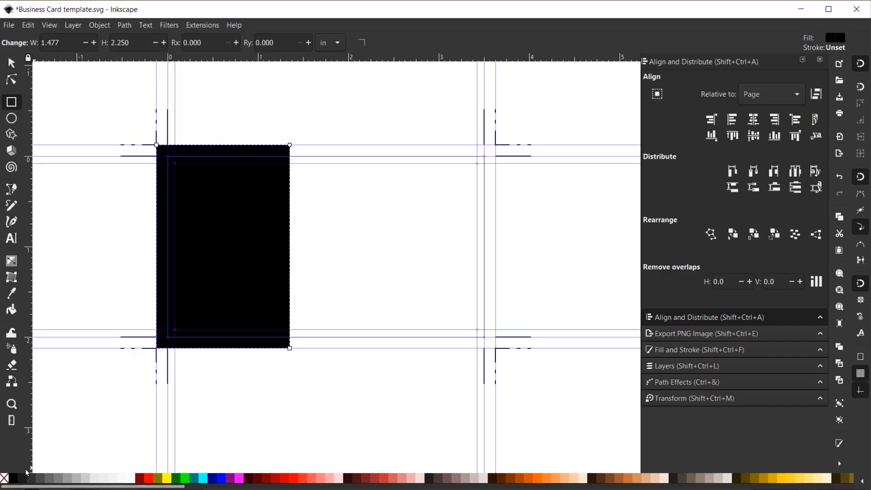
left_click(12, 63)
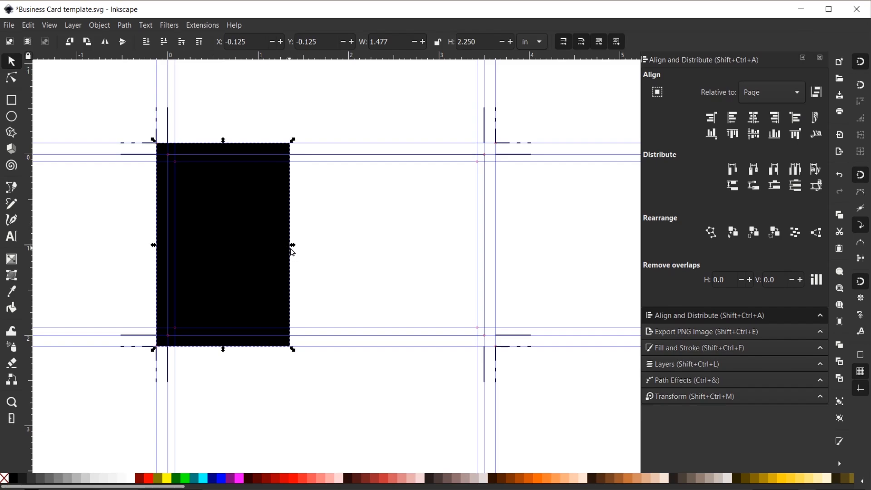
left_click_drag(293, 246, 323, 250)
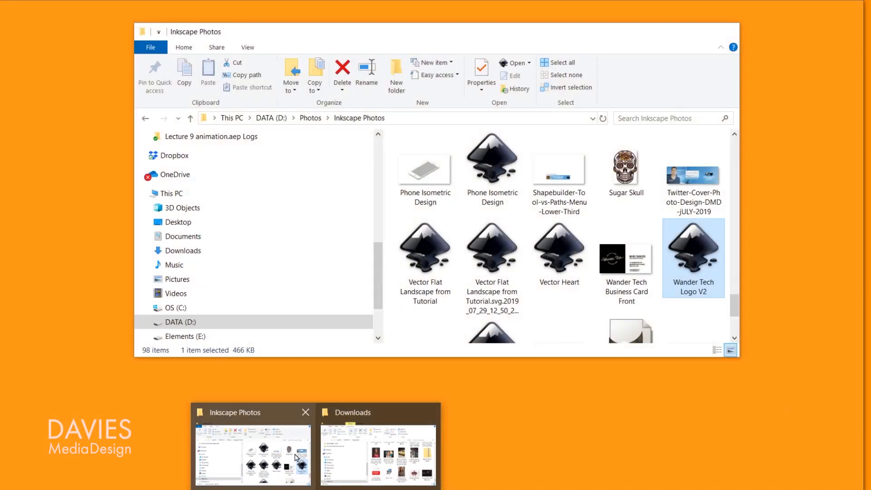
Step: Bring the Inkscape Photos folder window holding Wander Tech Logo V2 to the front
left_click(292, 457)
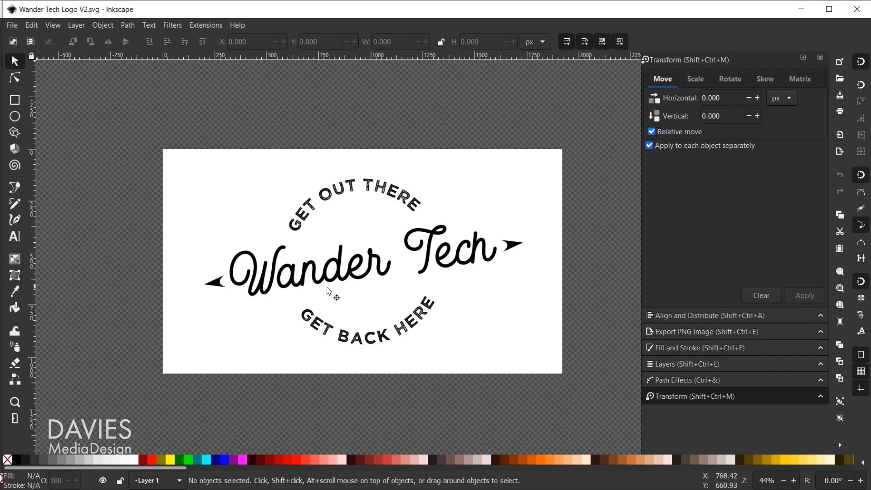
Step: Group all five logo pieces with Ctrl+G, then minimize the logo and Explorer windows
left_click_drag(183, 157, 553, 362)
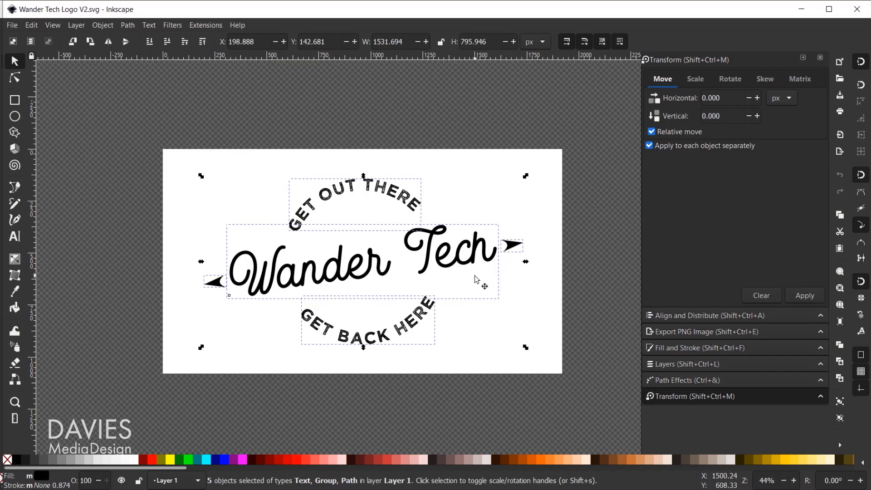
key("ctrl+g")
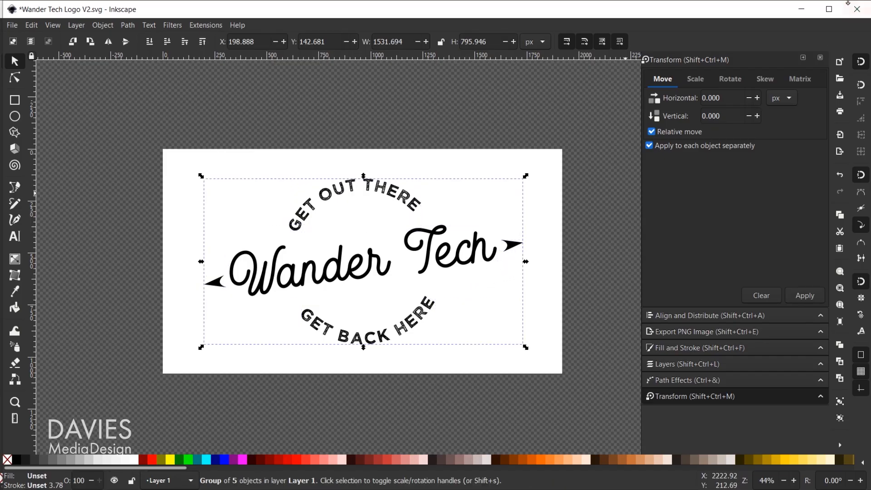
left_click(804, 10)
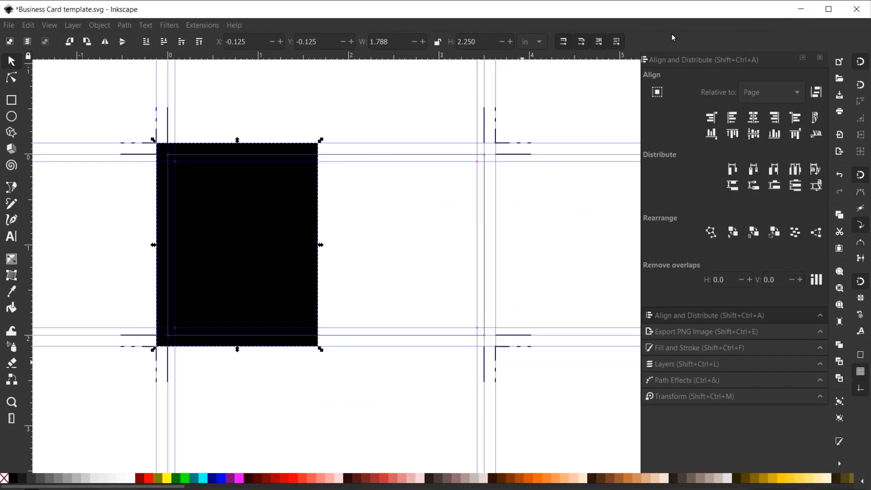
left_click(670, 31)
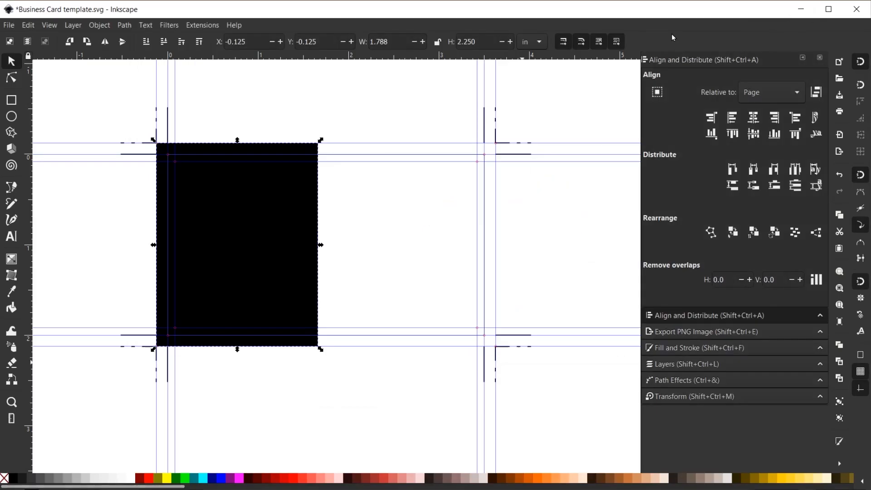
Step: Paste the Wander Tech logo into the card, shrink it slightly and make it white
left_click(359, 111)
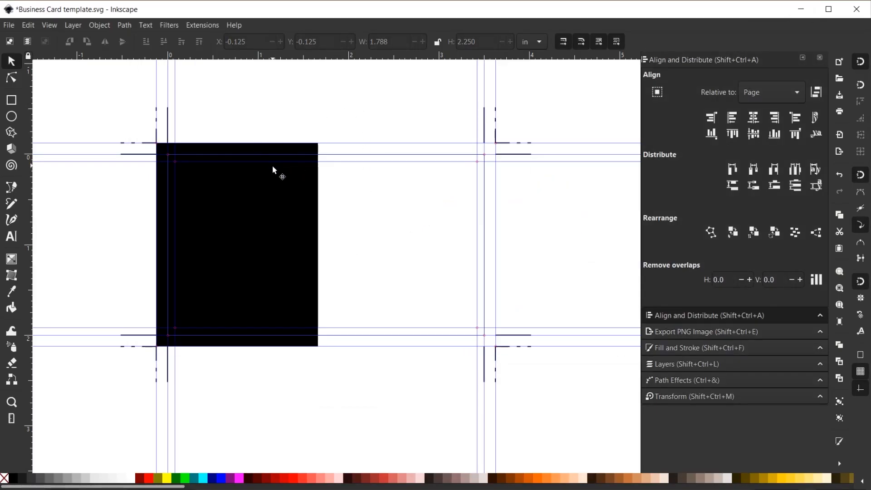
key("ctrl+v")
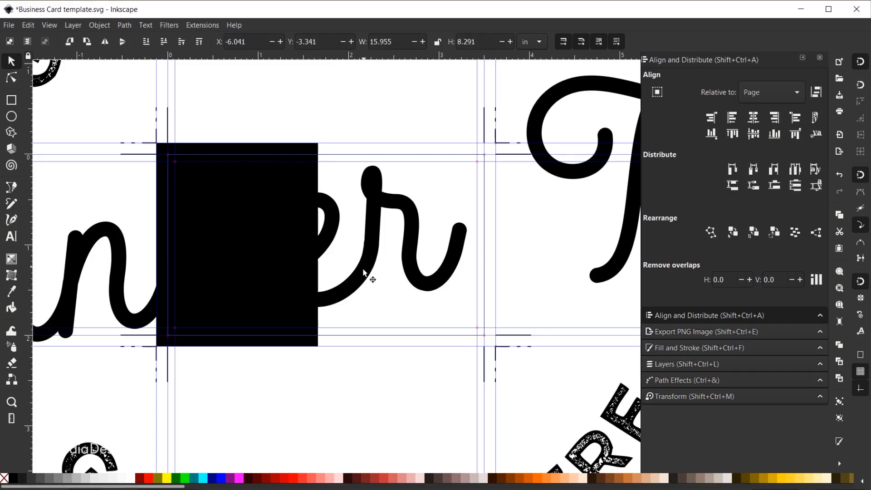
scroll(341, 295, "down", 5)
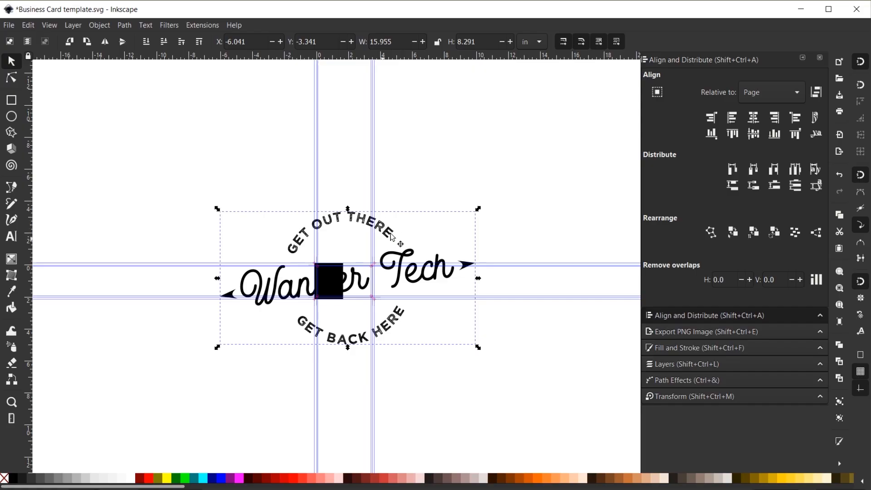
left_click_drag(479, 209, 369, 265)
scroll(349, 288, "up", 5)
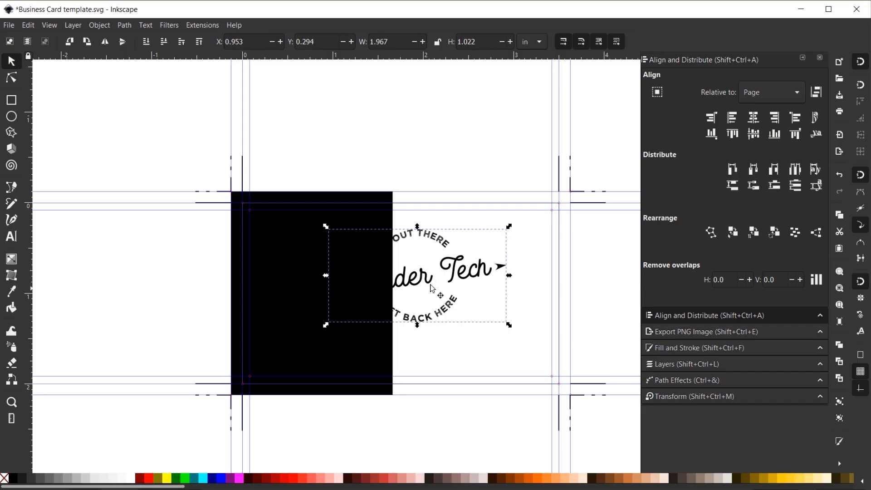
left_click(133, 479)
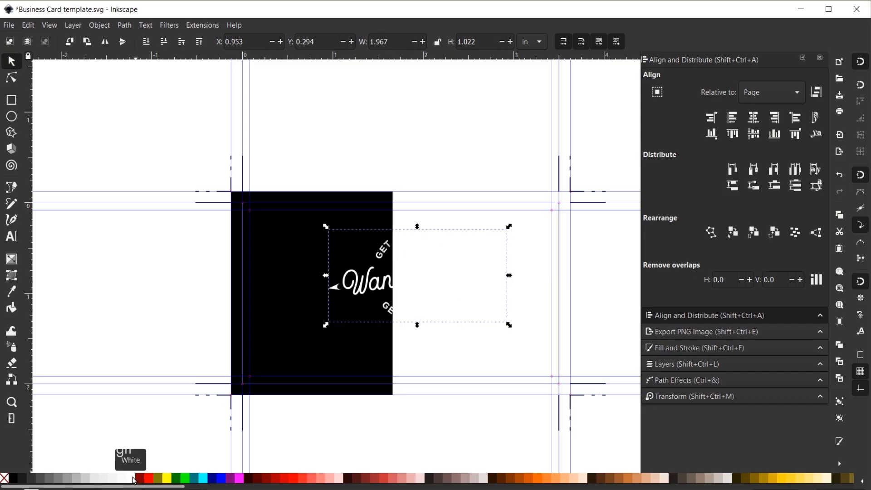
Step: Move the logo onto the black rectangle, scale it to about 1.504 × 0.781 in and centre it vertically
left_click_drag(365, 289, 273, 298)
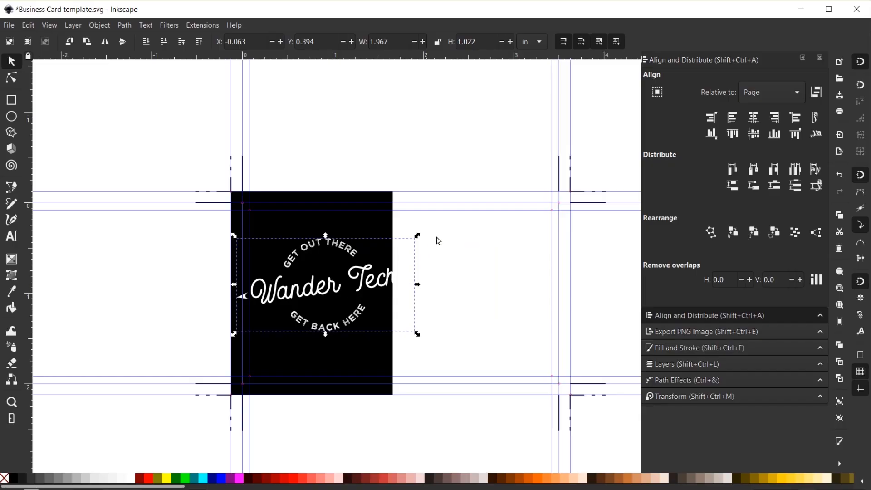
left_click_drag(418, 237, 407, 250)
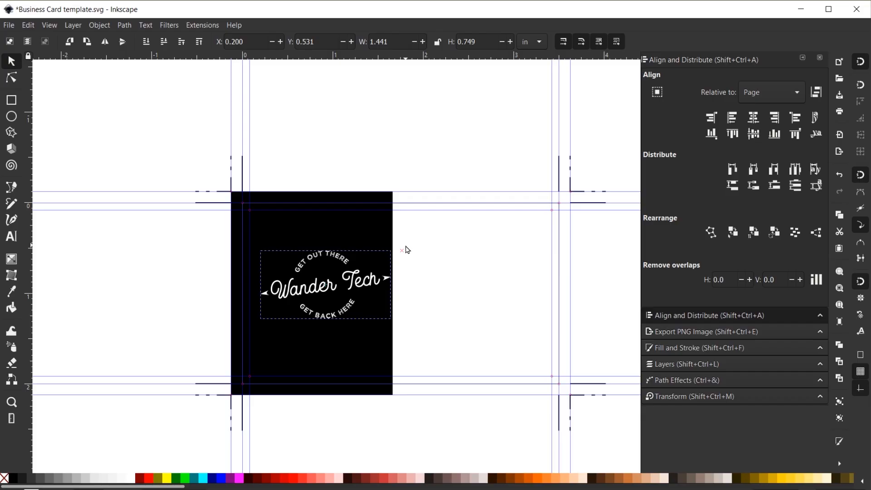
left_click_drag(407, 250, 407, 250)
key("Left")
key("Left")
key("Left")
key("Left")
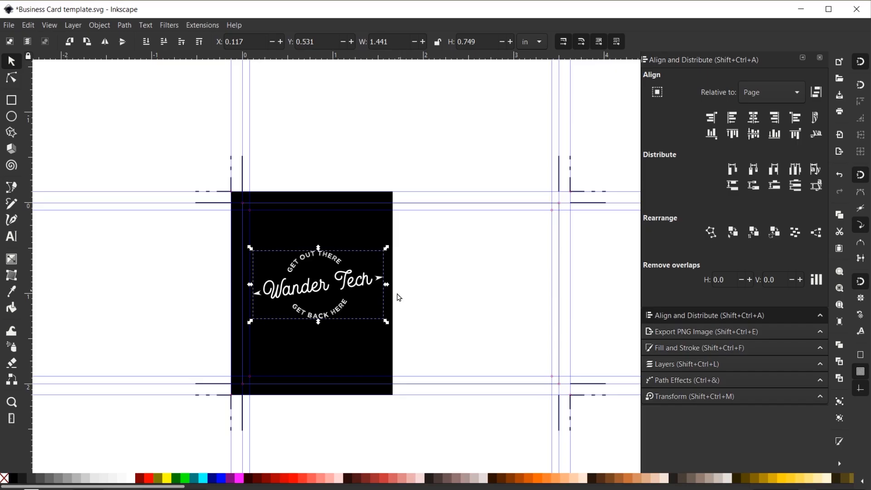
left_click(755, 135)
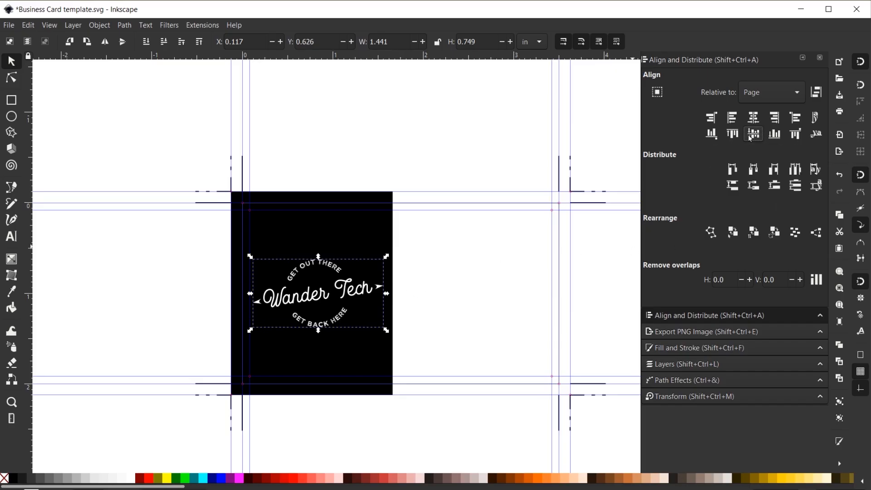
left_click(480, 328)
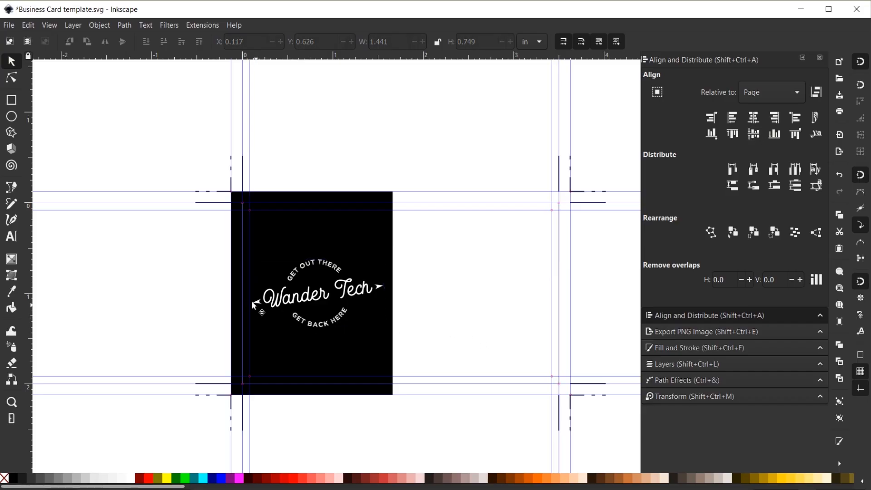
left_click(353, 298)
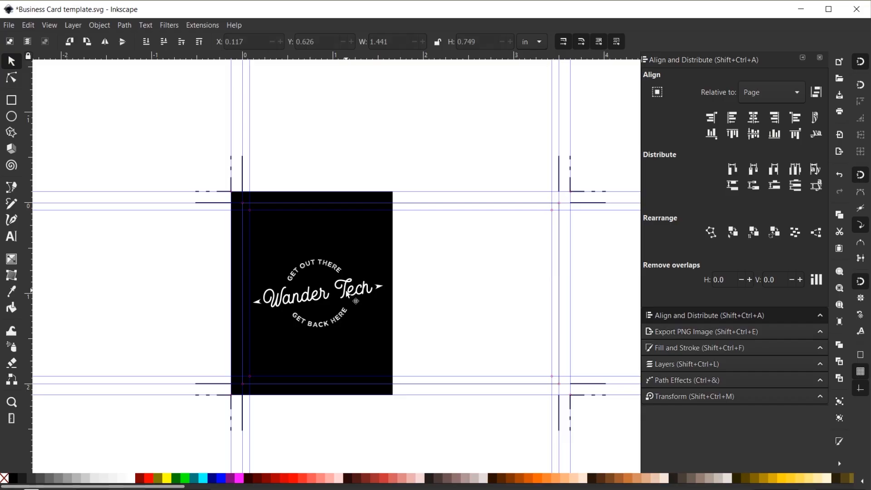
left_click_drag(387, 334, 393, 336)
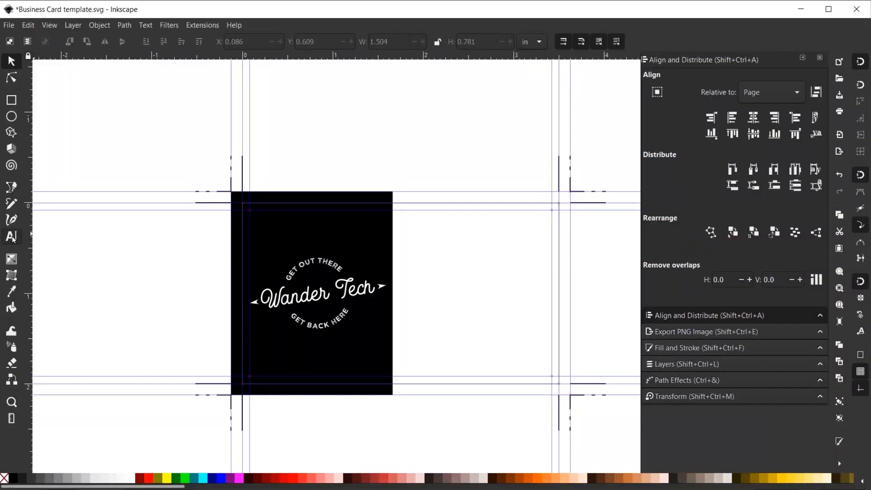
Step: Start a text block right of the black card with the person's name and 'DIGITAL MARKETING DIRECTOR'
left_click(12, 236)
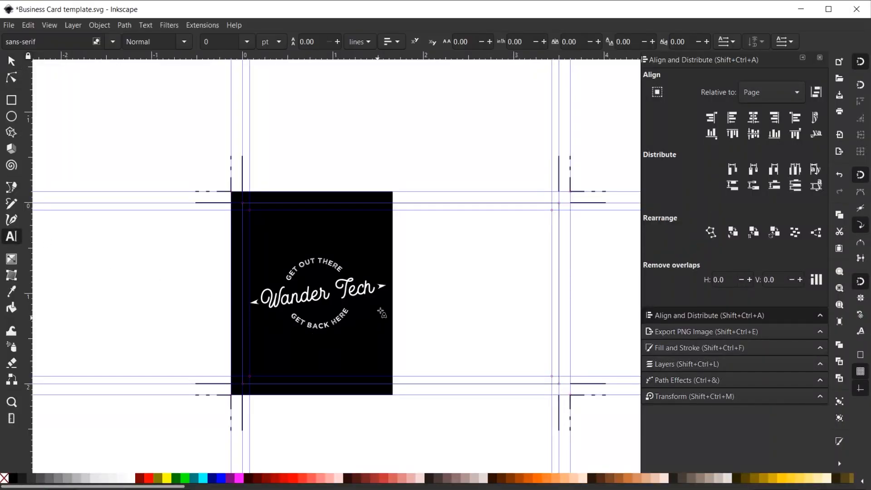
left_click(404, 220)
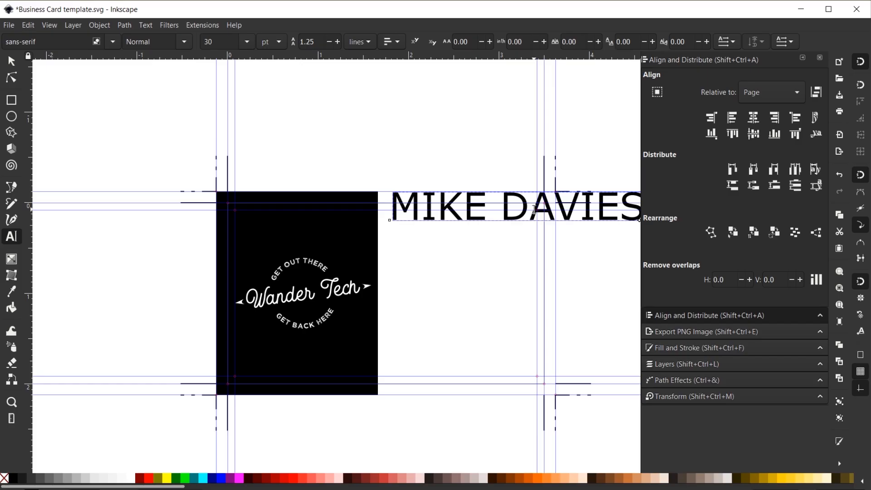
key("Return")
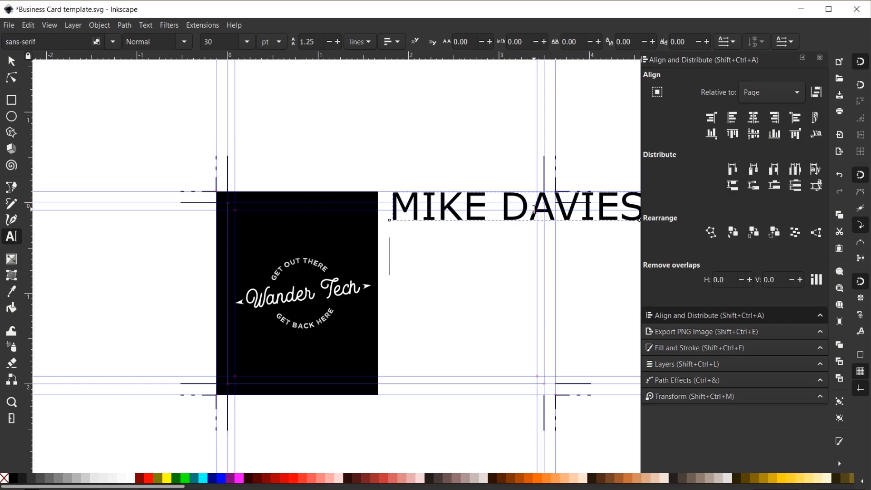
type("DIGITAL ")
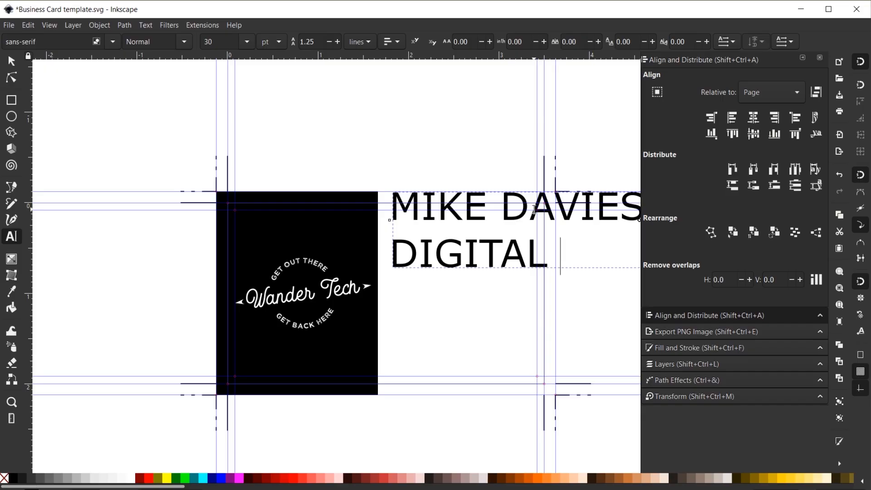
type("MARKETING DIRECTOR")
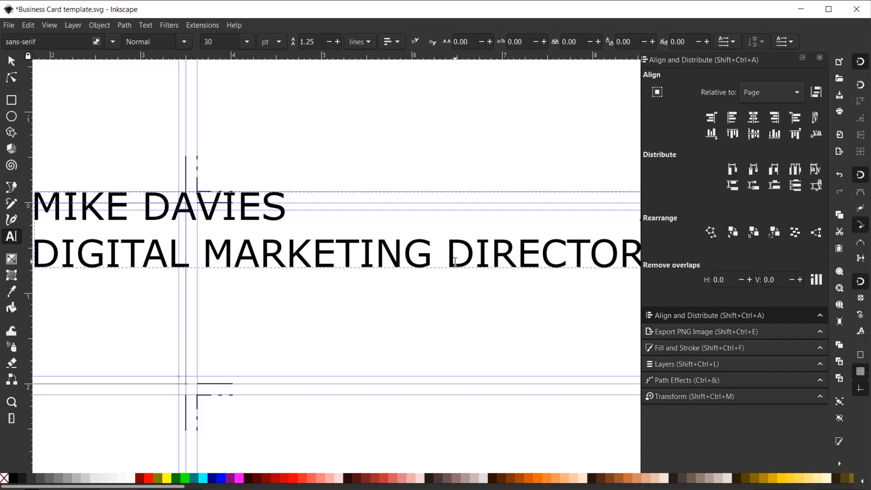
key("Return")
key("Return")
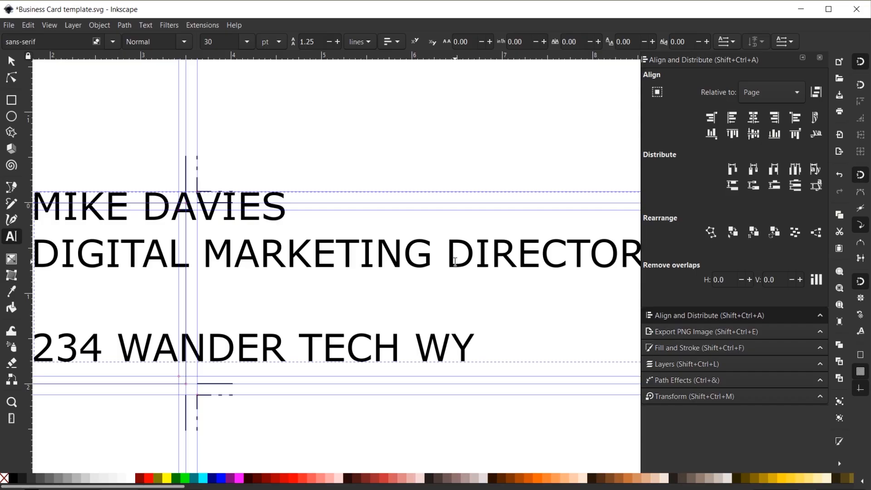
Step: Add the street address, city and ZIP line, and phone number below the job title
key("Return")
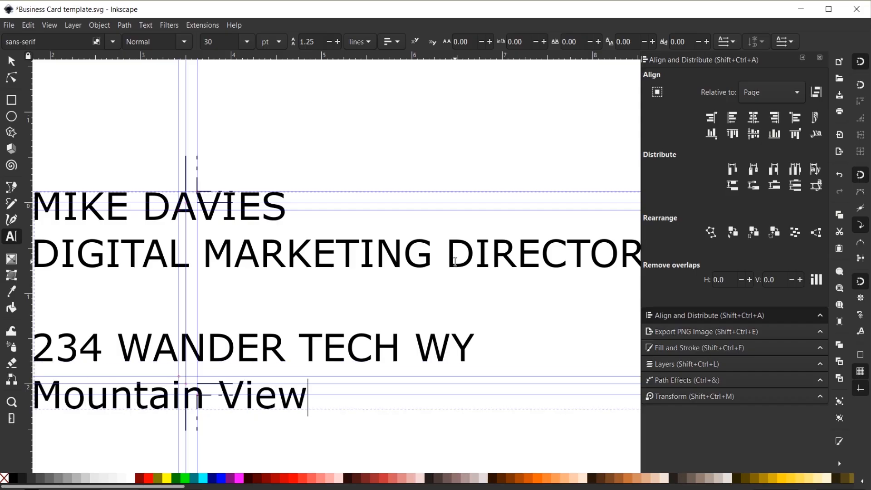
key("Return")
type("(")
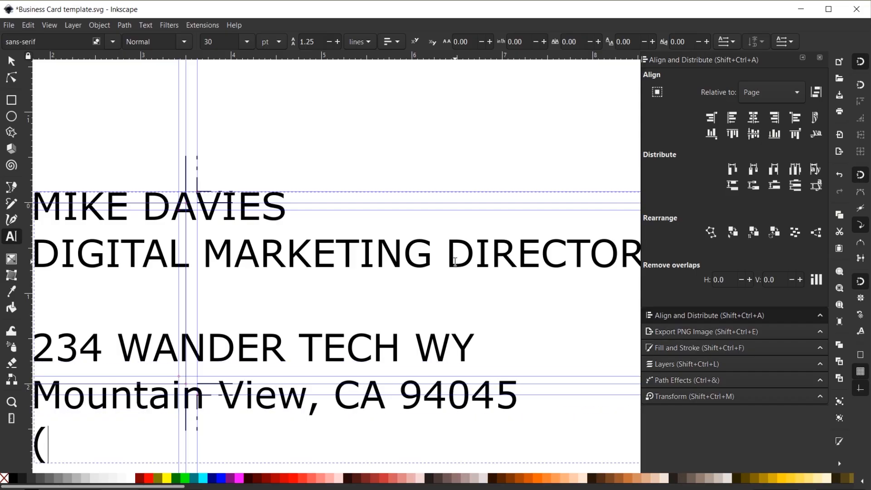
type("650) 555-")
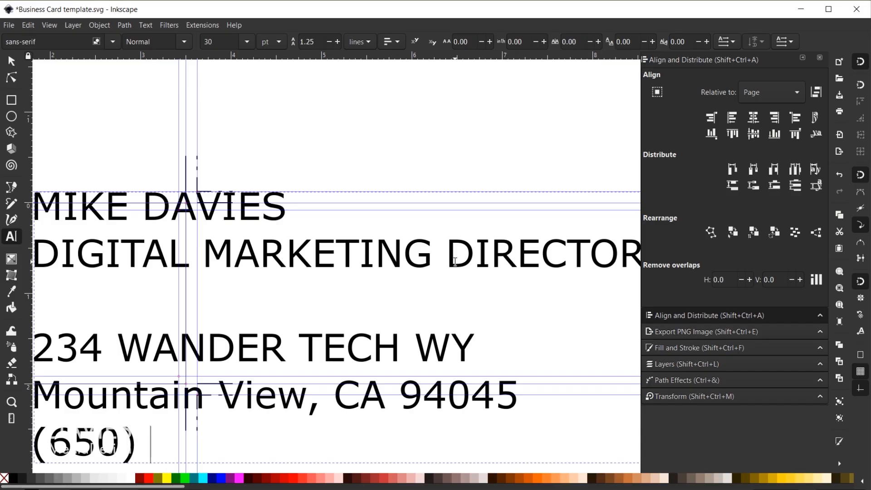
type("4345")
scroll(324, 309, "down", 4)
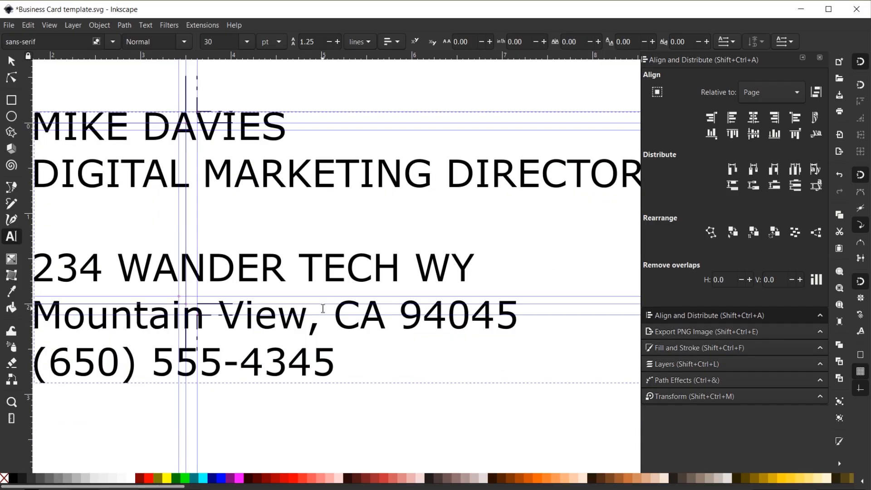
key("Return")
key("Return")
key("Return")
type("www")
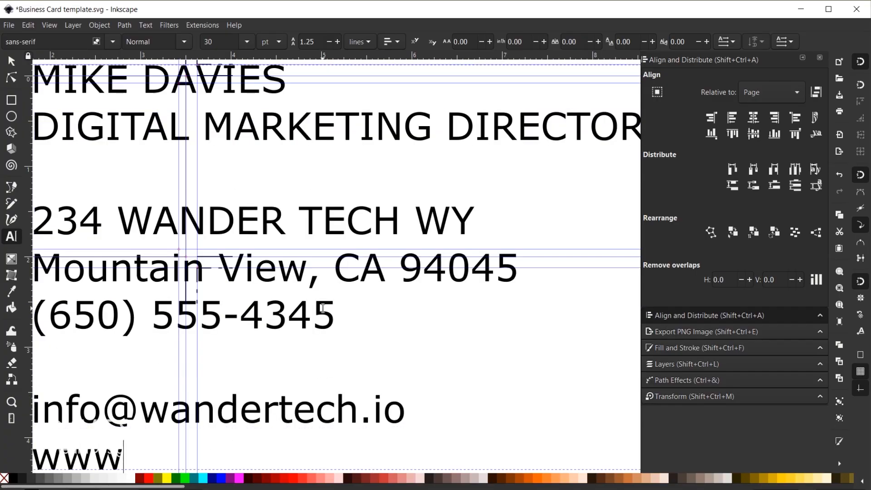
type(".WanderTech.io")
scroll(207, 290, "down", 1)
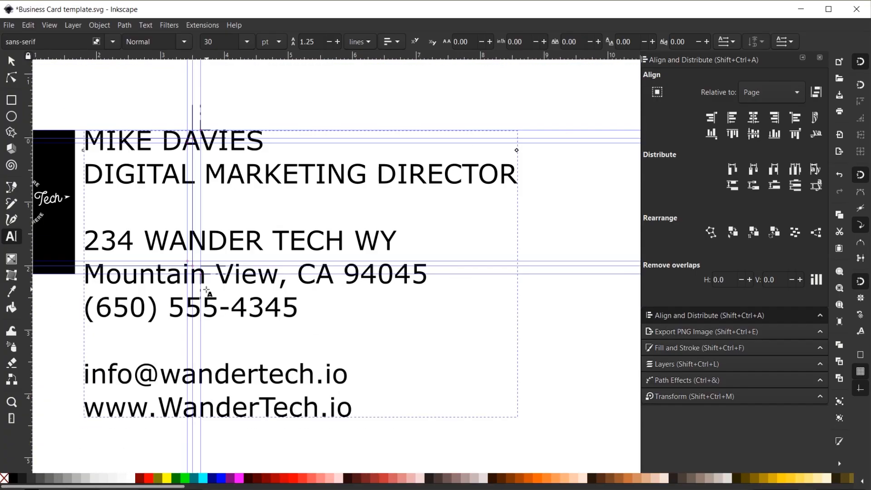
scroll(177, 307, "down", 1)
scroll(238, 325, "down", 1)
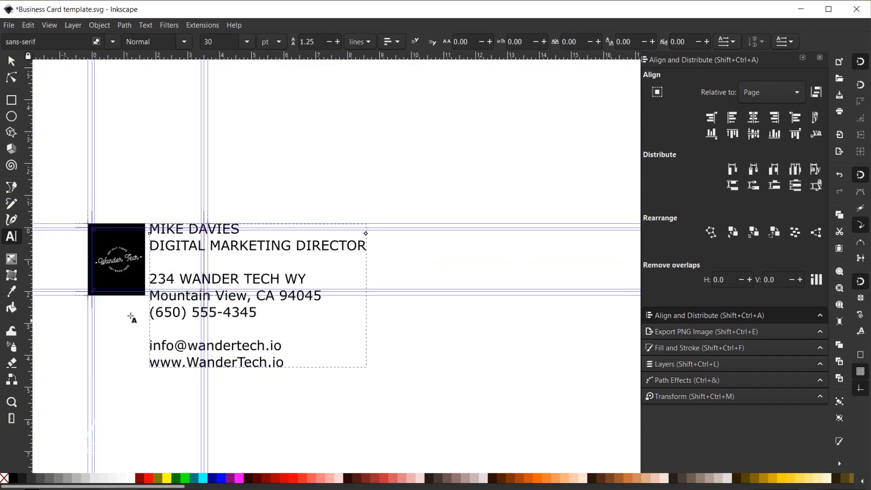
scroll(95, 271, "up", 1)
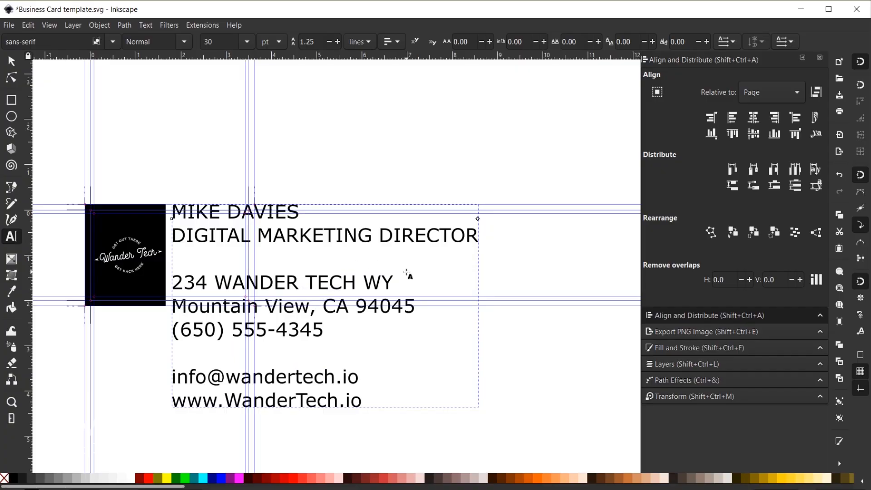
Step: Scale the contact text block down to about 1.562 × 1.033 in beside the logo panel
left_click(12, 62)
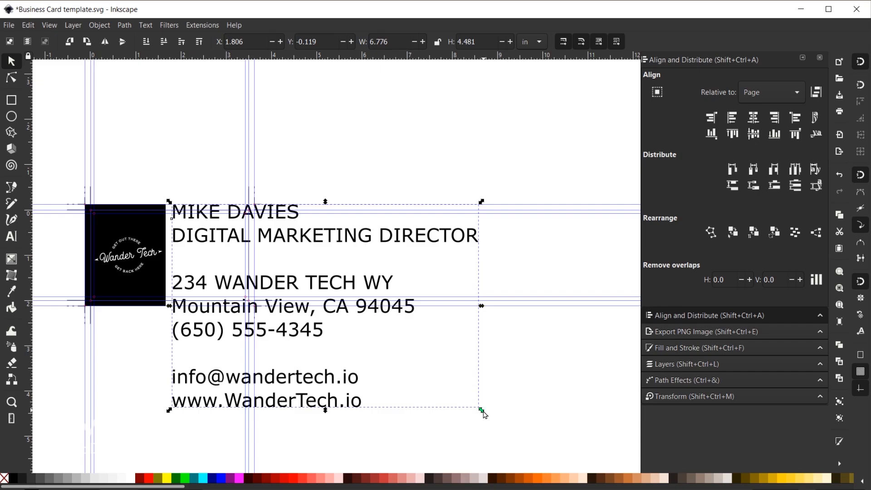
left_click_drag(484, 413, 315, 306)
scroll(184, 282, "up", 2, "ctrl")
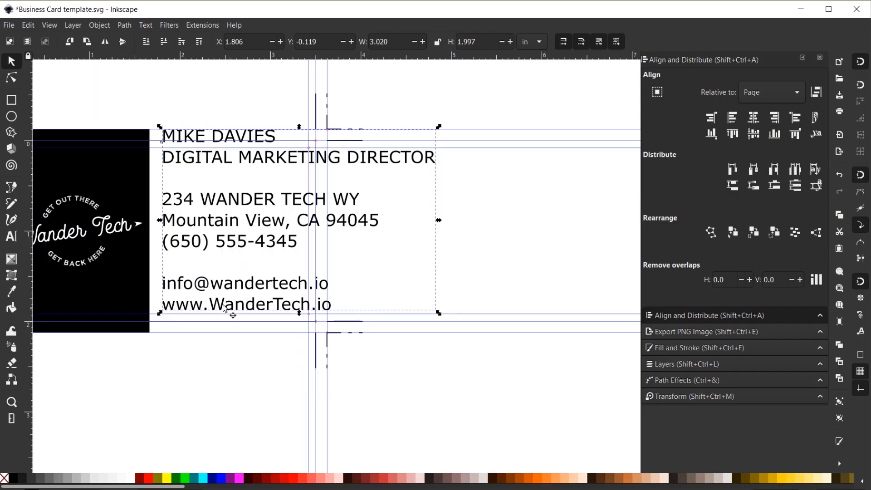
left_click_drag(441, 131, 306, 194)
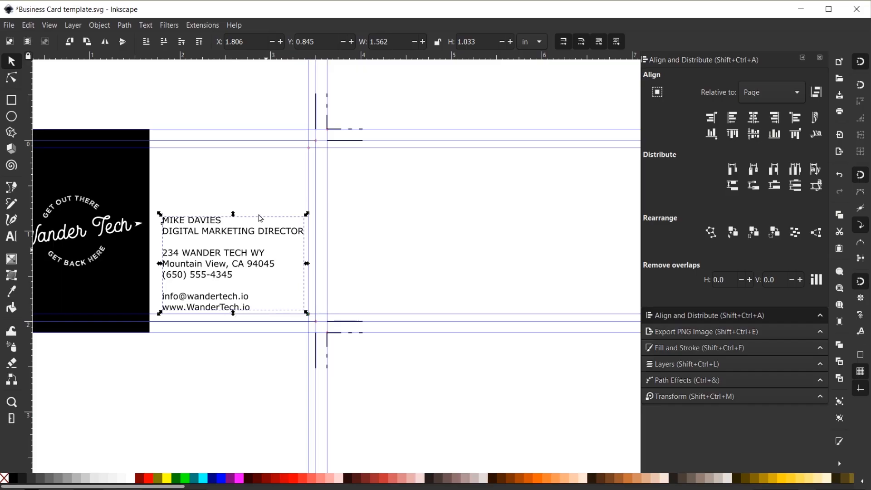
left_click(10, 236)
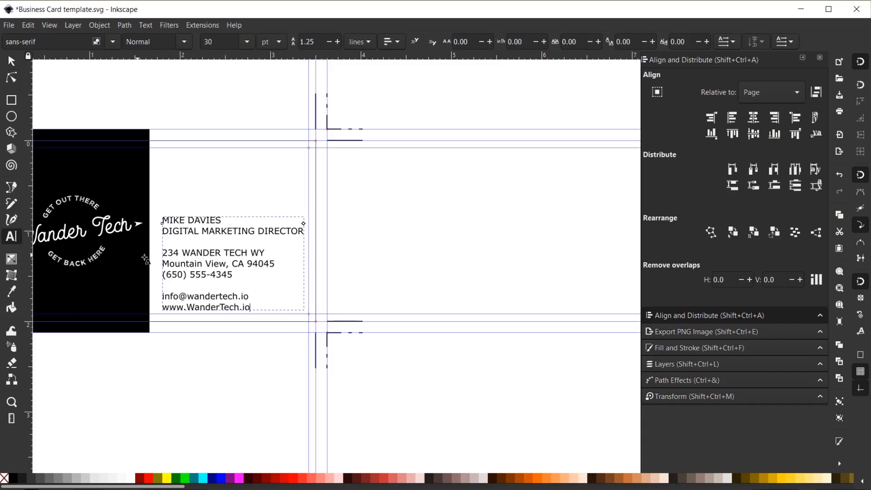
Step: Select all the contact text and apply the Hansief font family through Text and Font
left_click(222, 255)
key("ctrl+a")
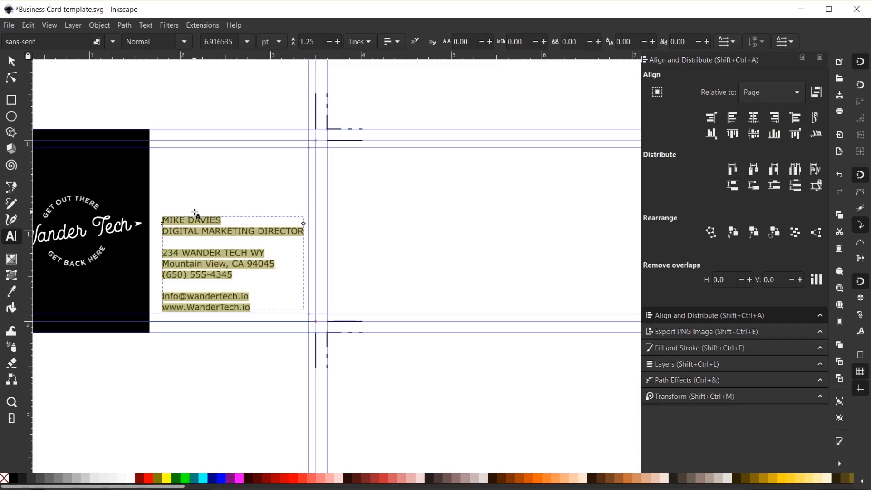
left_click(145, 25)
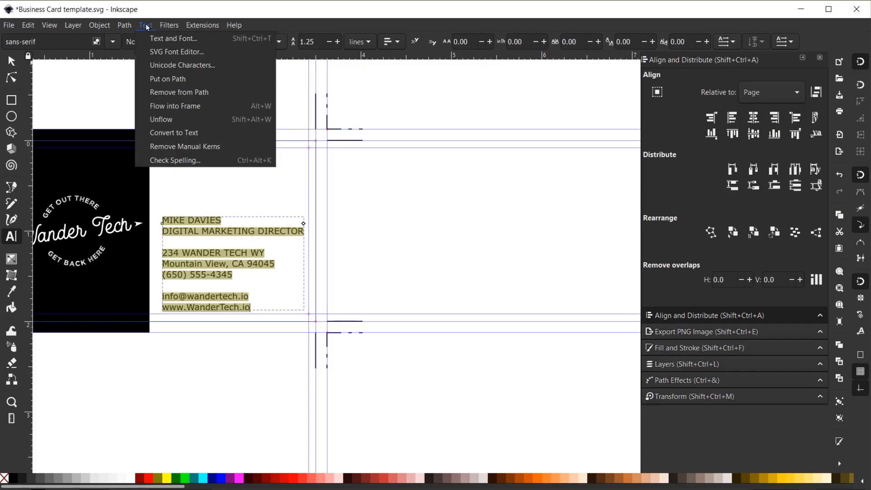
left_click(164, 38)
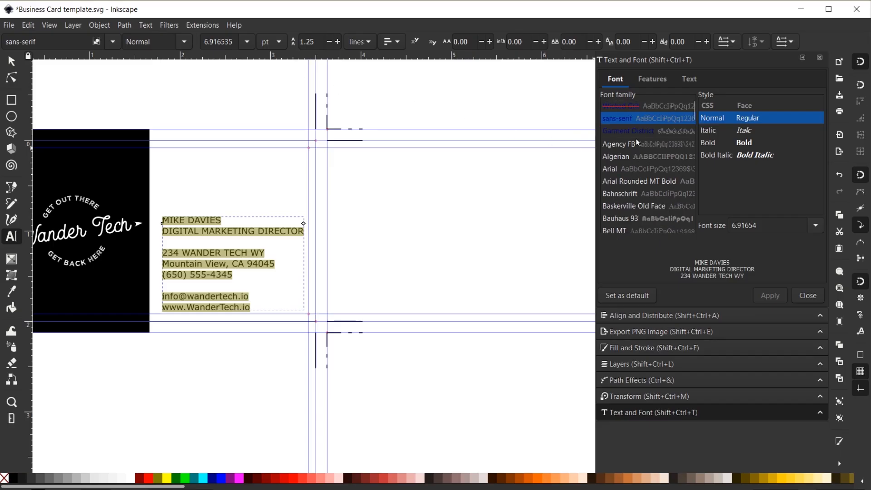
left_click_drag(692, 111, 697, 155)
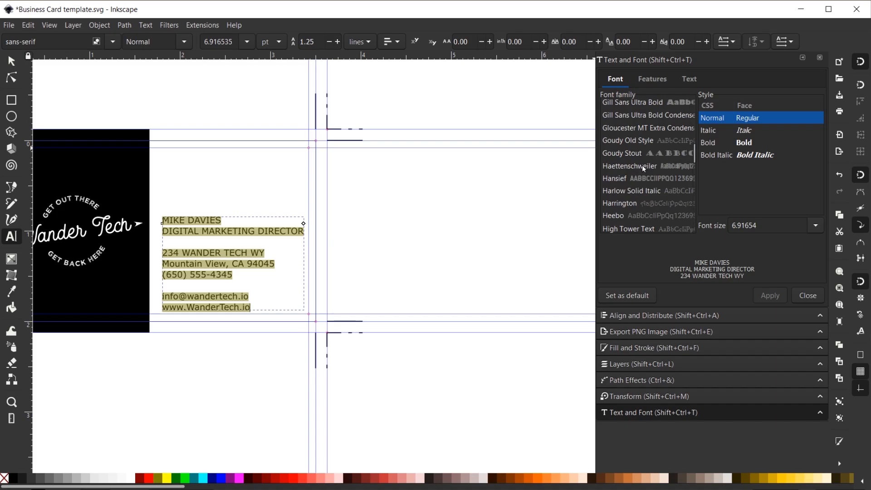
left_click(615, 180)
key("Down")
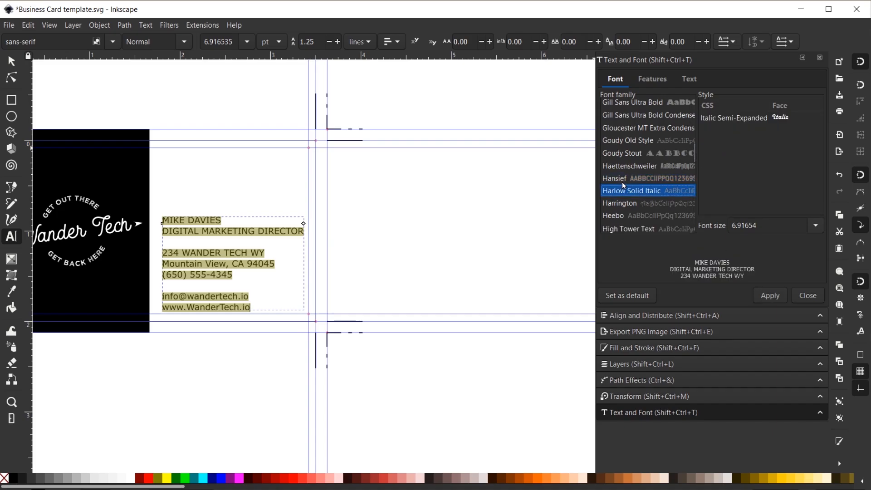
key("Up")
key("Up")
key("Down")
key("Down")
key("Up")
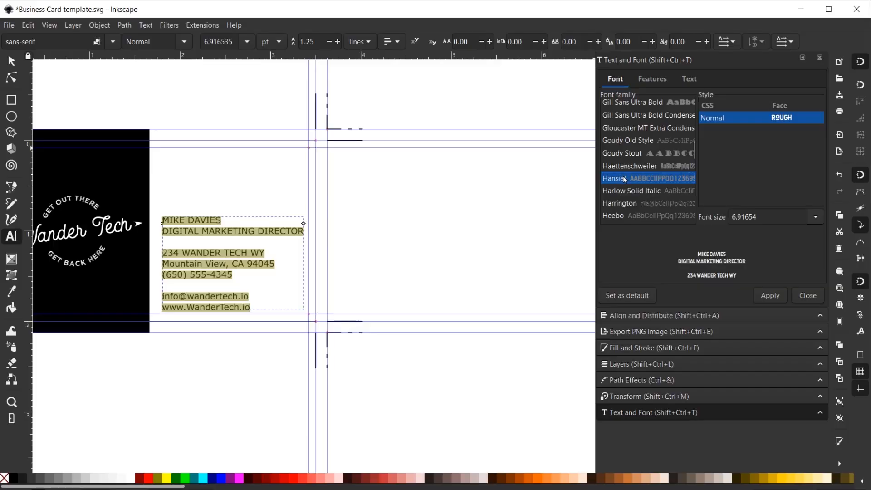
left_click(778, 295)
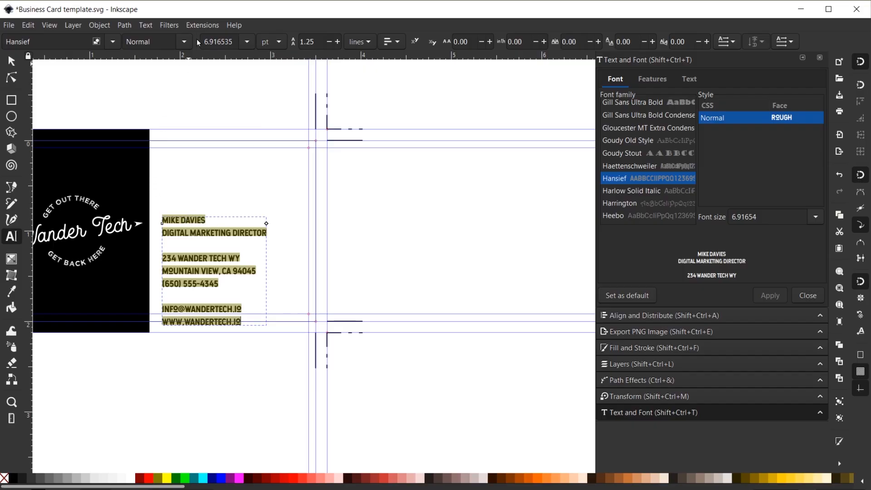
Step: Run Extensions > Text > Split text on the contact block by Lines, preserving the original text
left_click(201, 27)
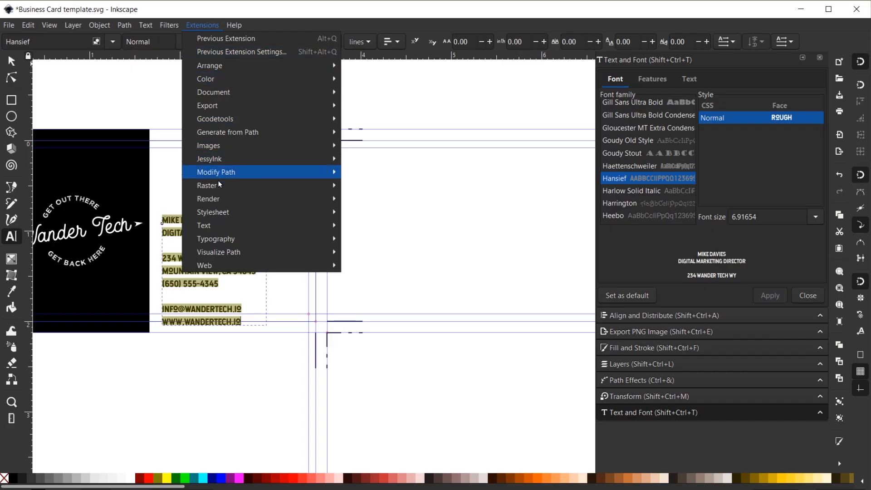
mouse_move(225, 223)
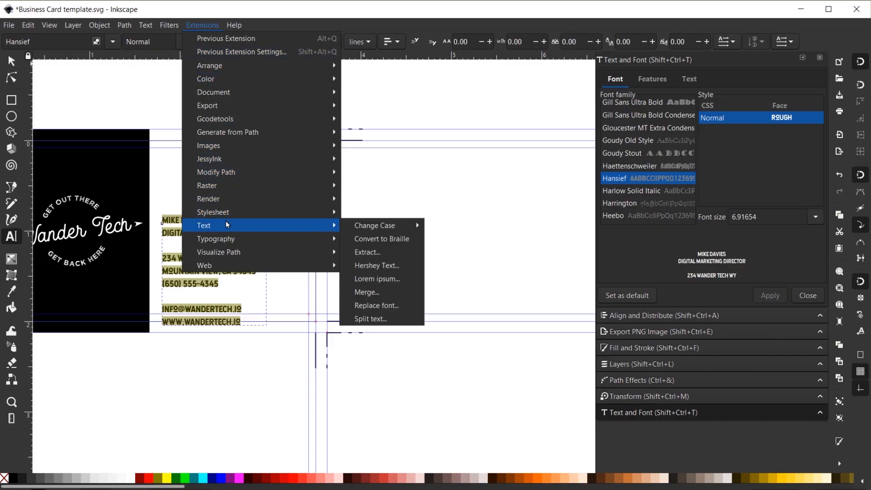
left_click(407, 324)
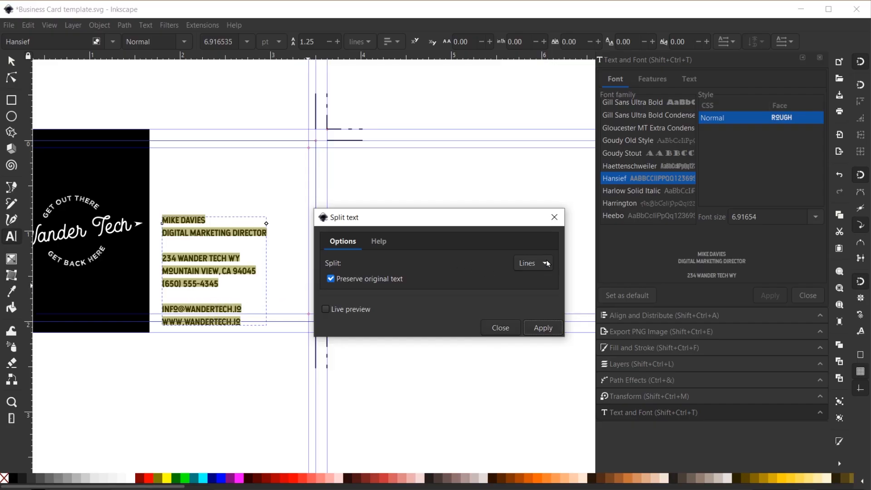
left_click(537, 329)
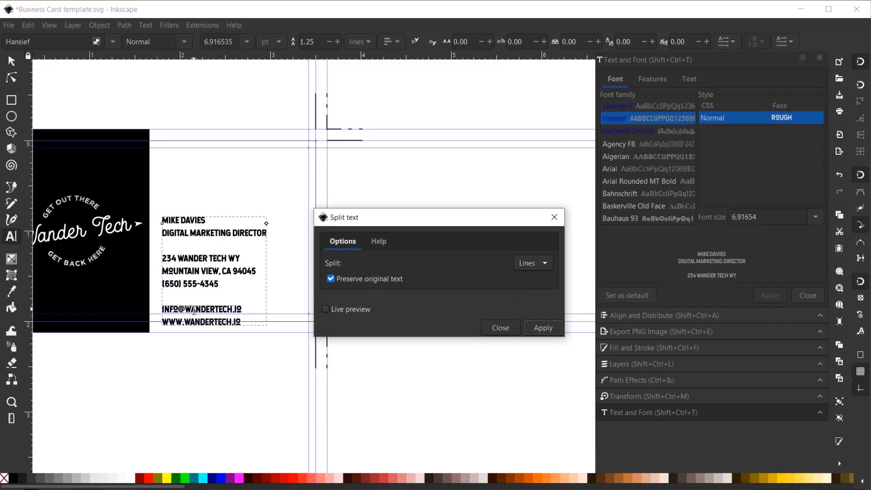
left_click(555, 218)
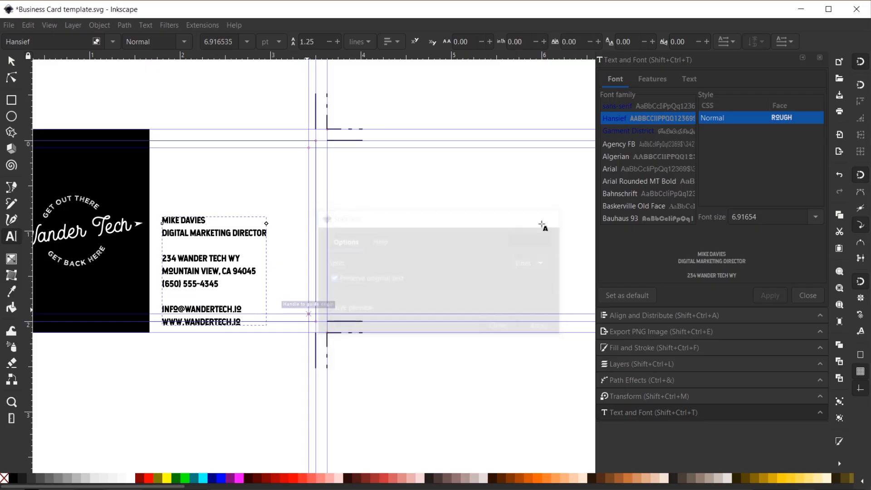
scroll(173, 260, "up", 2)
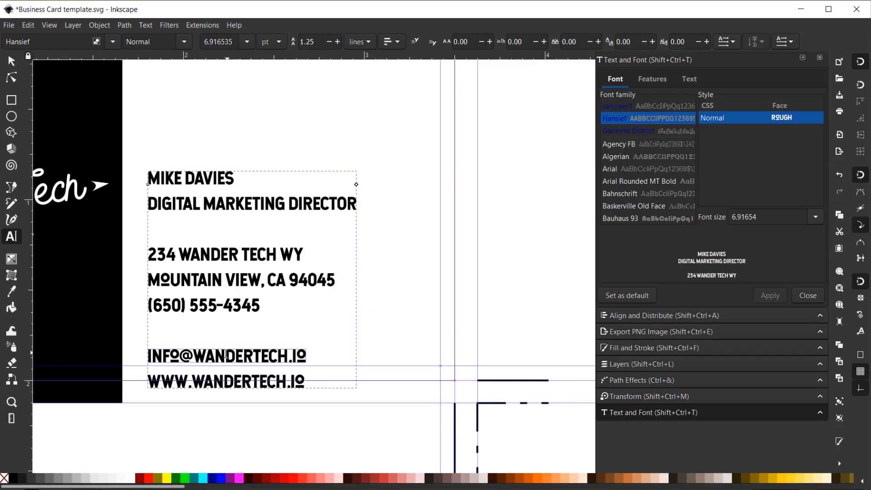
Step: Set the e-mail and website lines to 6 pt
triple_click(230, 352)
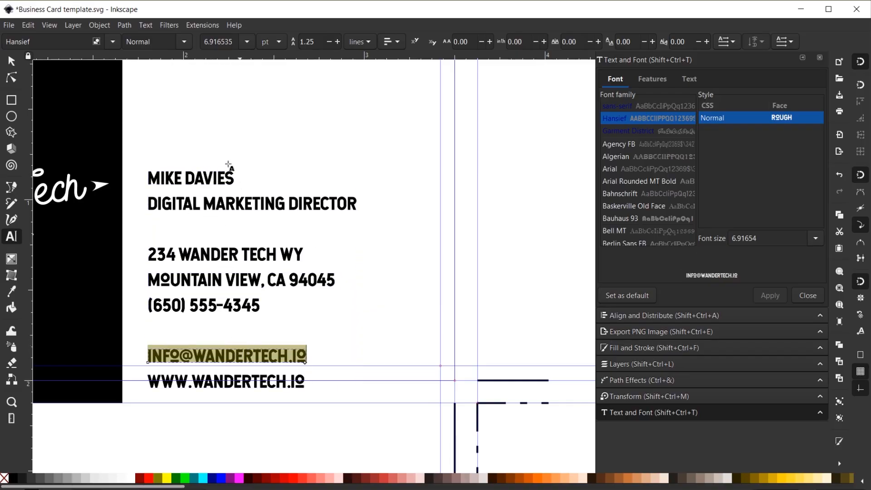
triple_click(766, 239)
type("6")
left_click(763, 295)
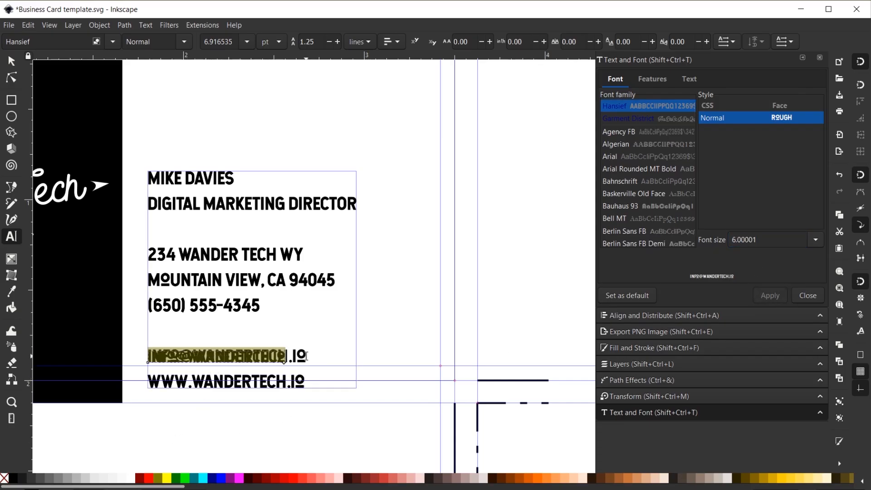
left_click(12, 61)
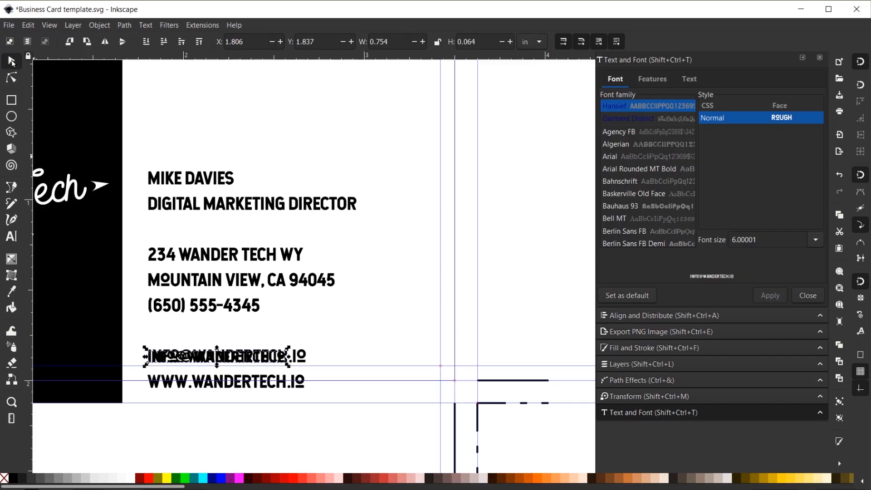
left_click(303, 360)
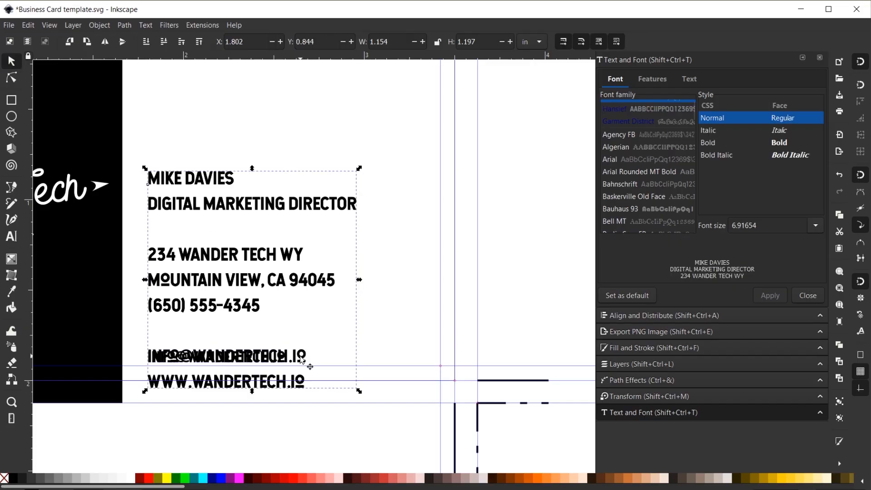
left_click(414, 446)
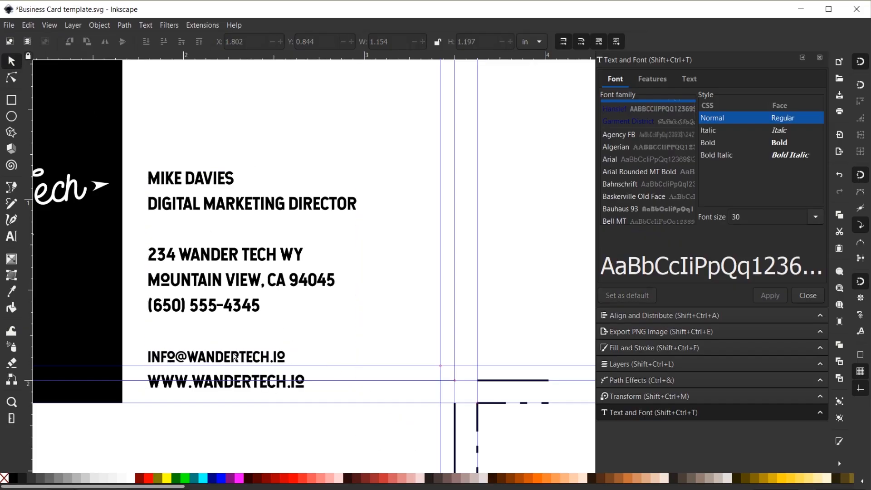
left_click(12, 236)
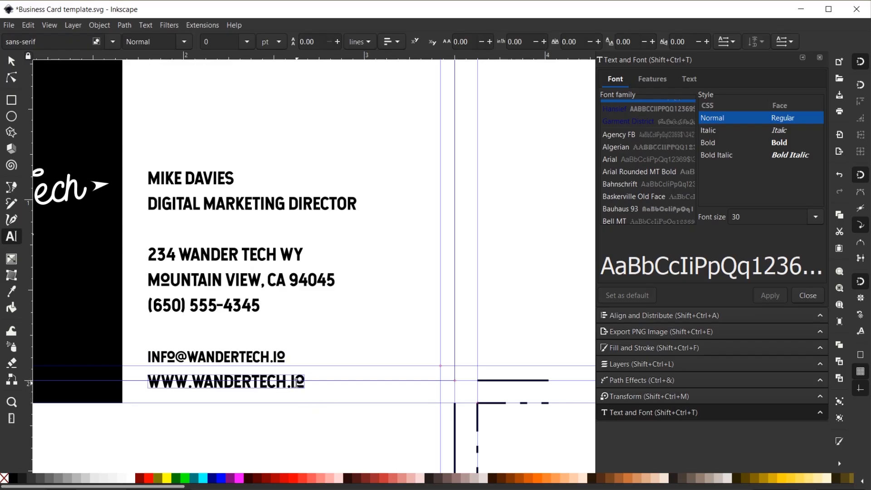
triple_click(294, 383)
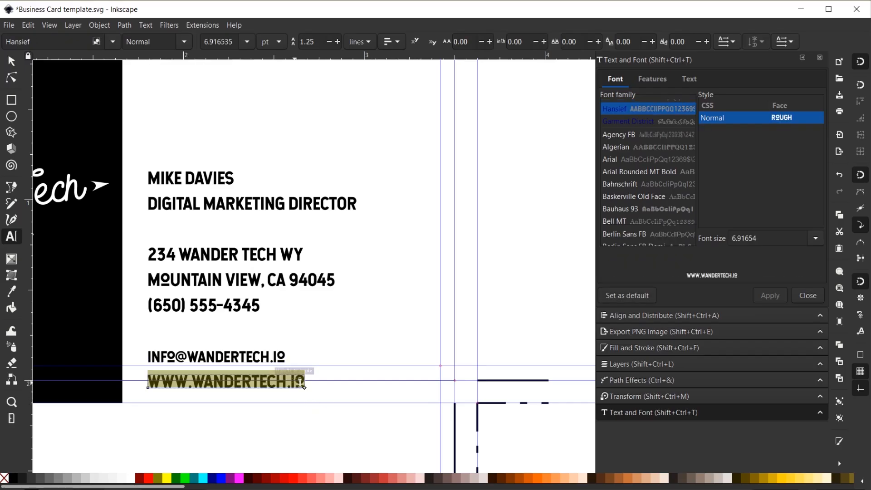
triple_click(758, 234)
type("6")
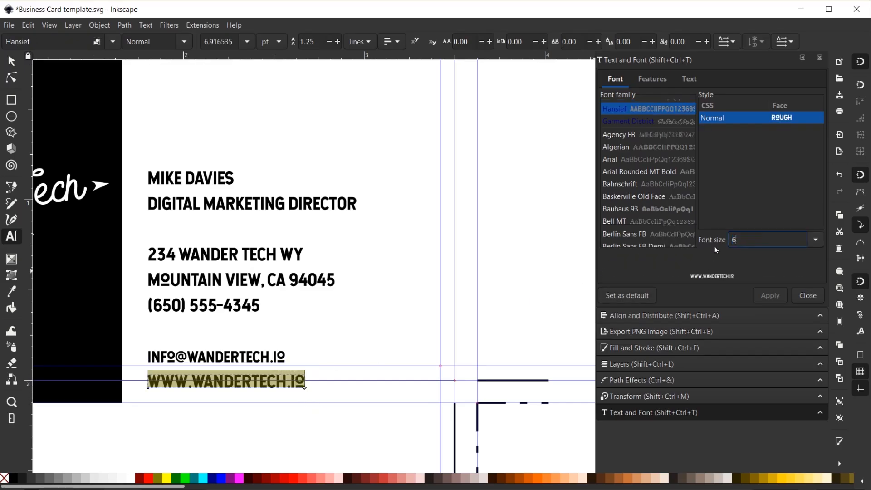
left_click(769, 296)
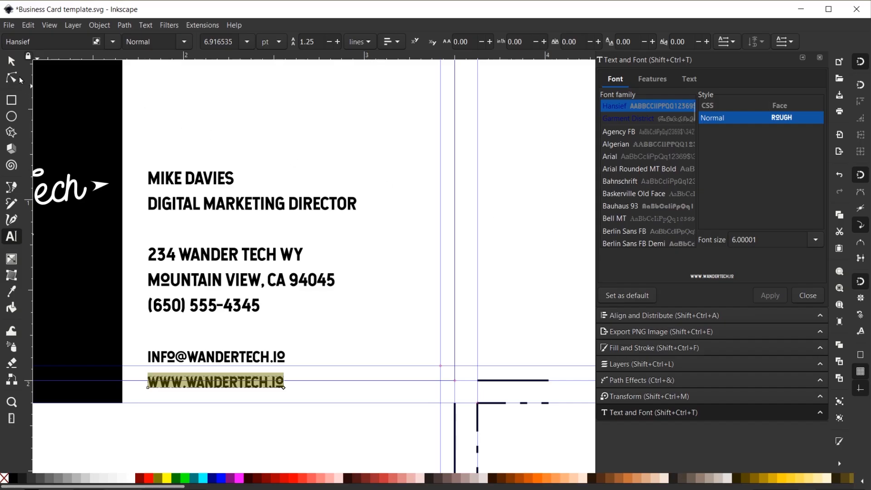
Step: Nudge the website and e-mail lines up toward the phone line
left_click(11, 61)
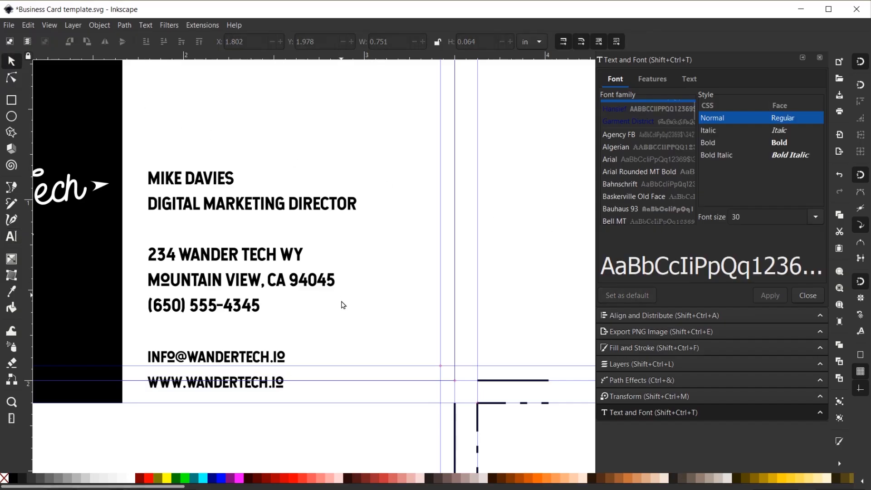
left_click(248, 385)
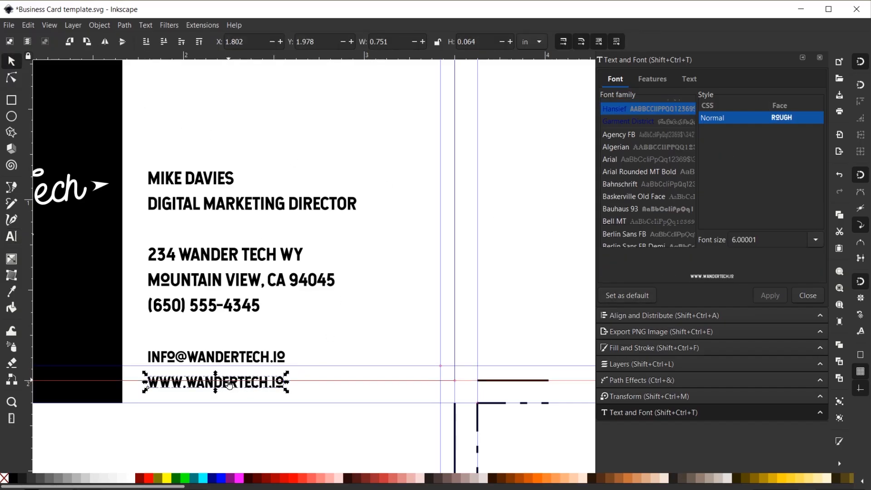
key("Up")
key("Up")
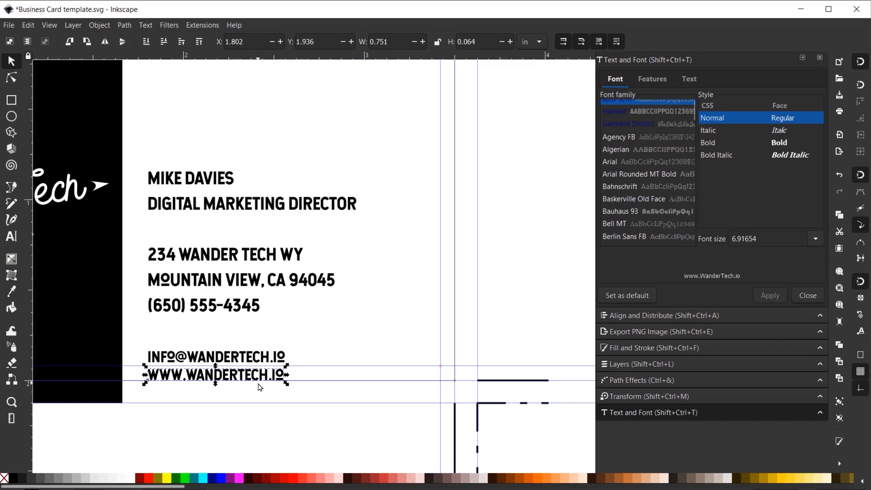
left_click(244, 357, "shift")
key("Up")
key("Up")
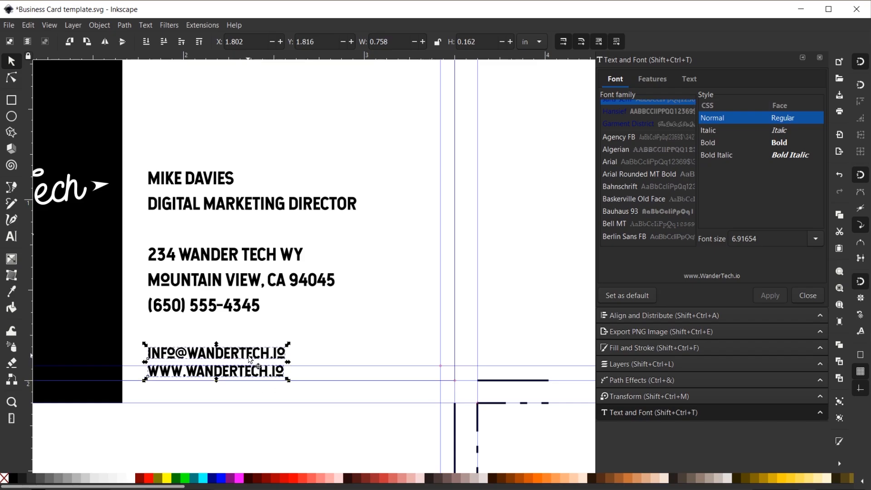
key("Up")
key("Up")
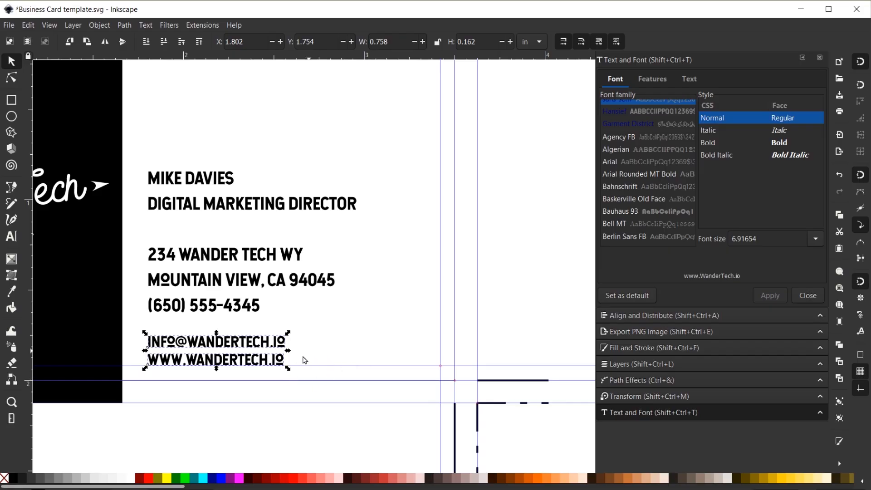
Step: Move the phone, city and street lines up, then nudge them back down slightly
left_click(225, 307)
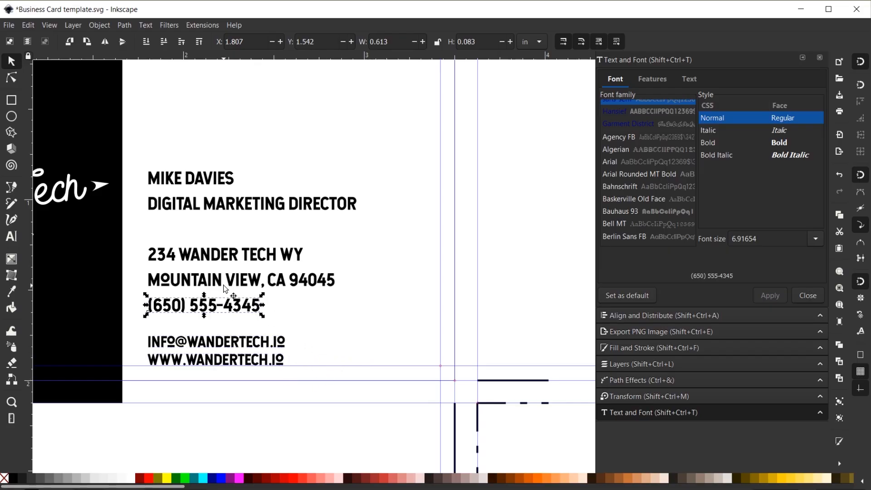
left_click(221, 279, "shift")
left_click(222, 260, "shift")
key("Up")
key("Up")
key("Up")
key("Up")
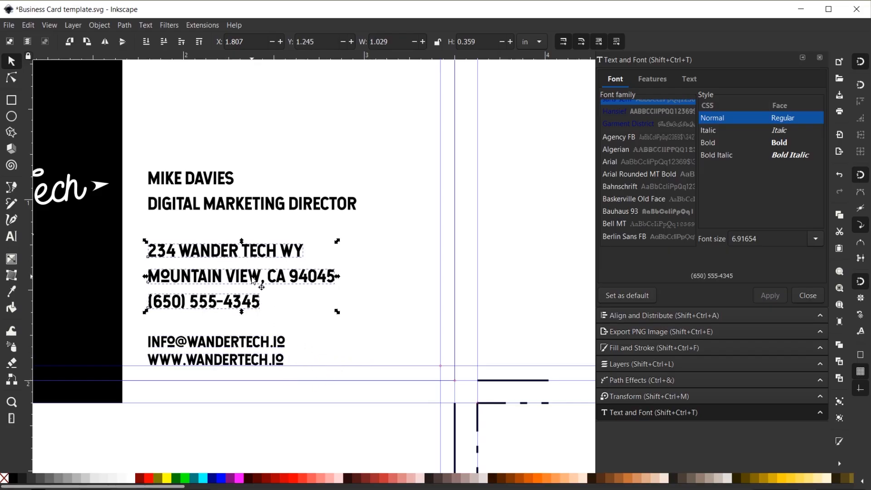
scroll(268, 264, "up", 4)
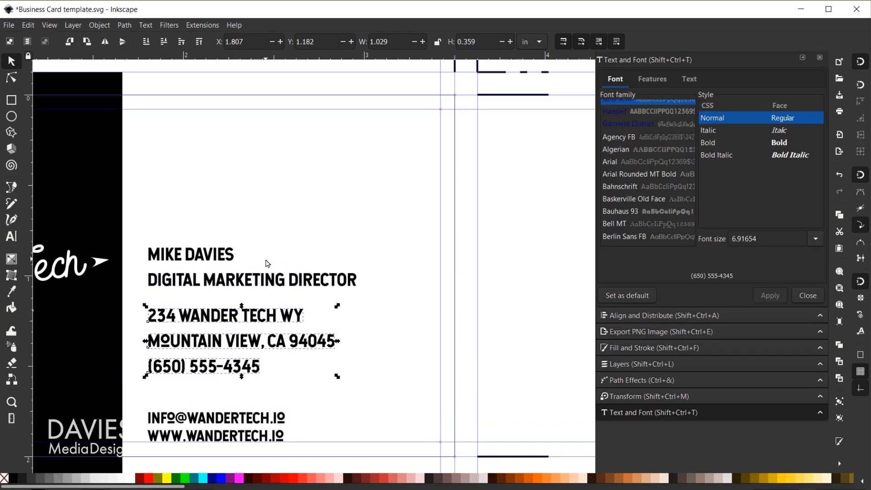
scroll(267, 264, "down", 1)
key("Down")
key("Down")
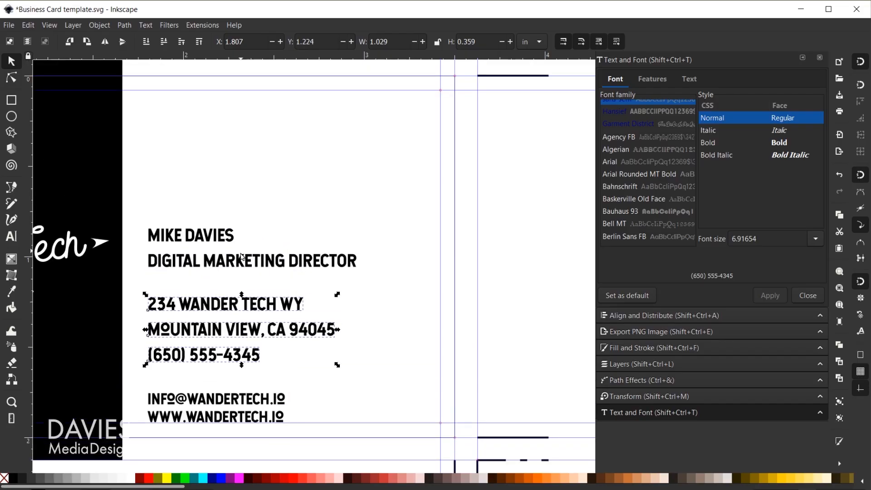
Step: Enlarge the name to 25 pt, then scale it to about 1.262 × 0.196 in just above the job title
left_click(12, 236)
left_click(225, 236)
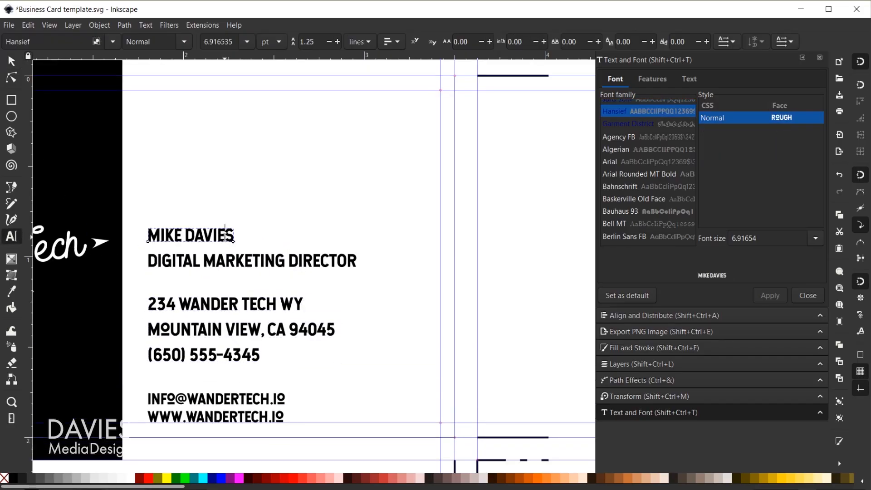
key("ctrl+a")
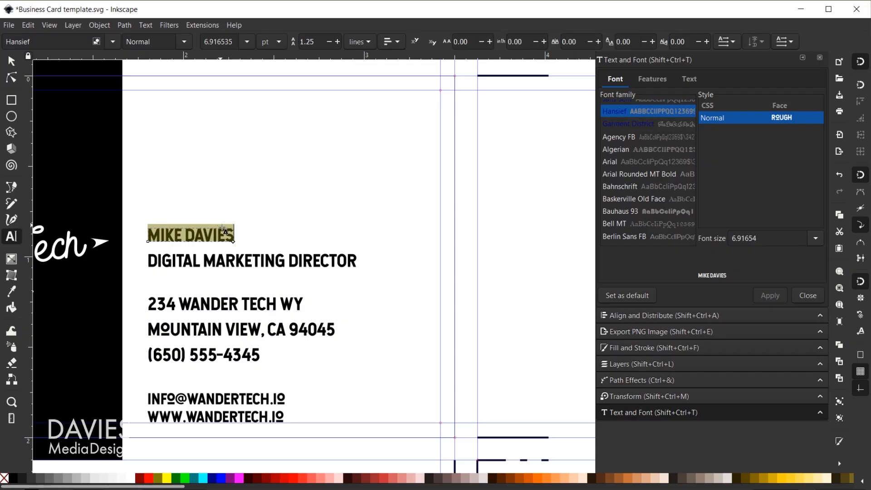
left_click_drag(767, 236, 729, 236)
type("25")
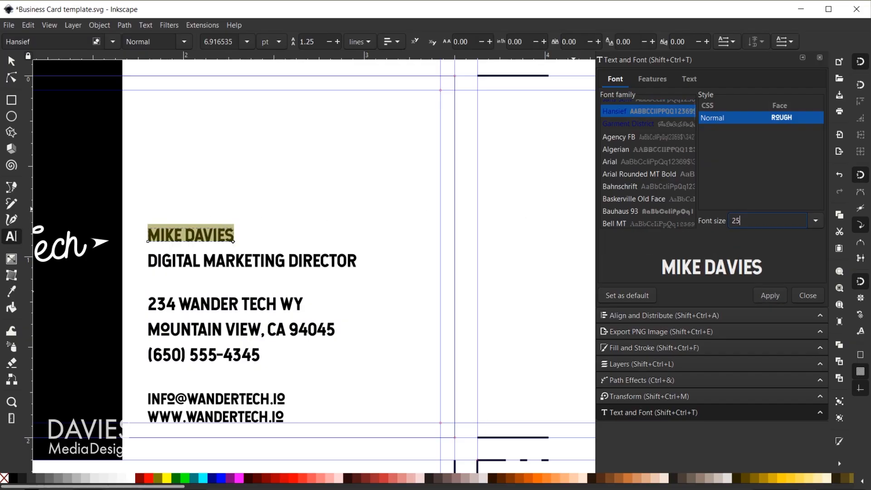
left_click(779, 296)
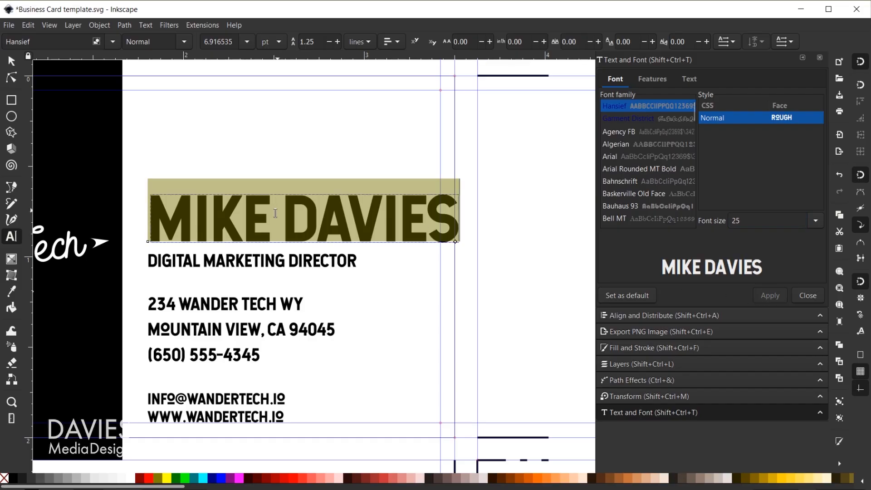
left_click(12, 61)
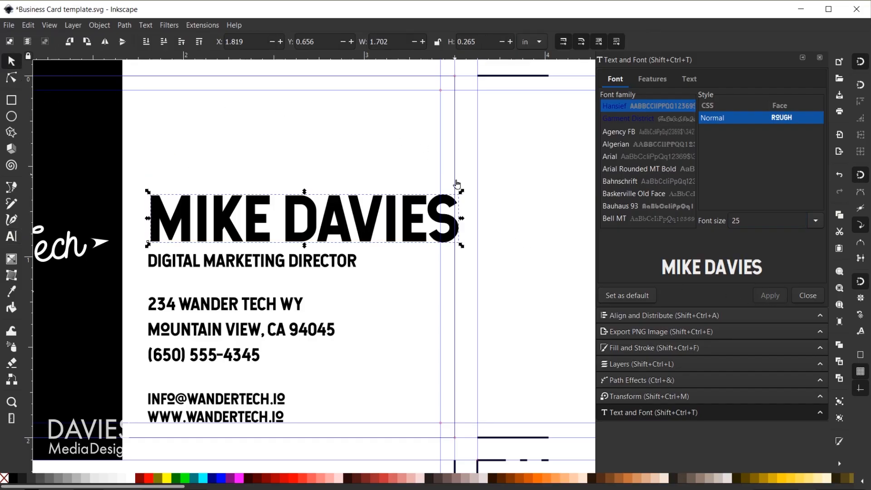
left_click_drag(462, 191, 400, 207)
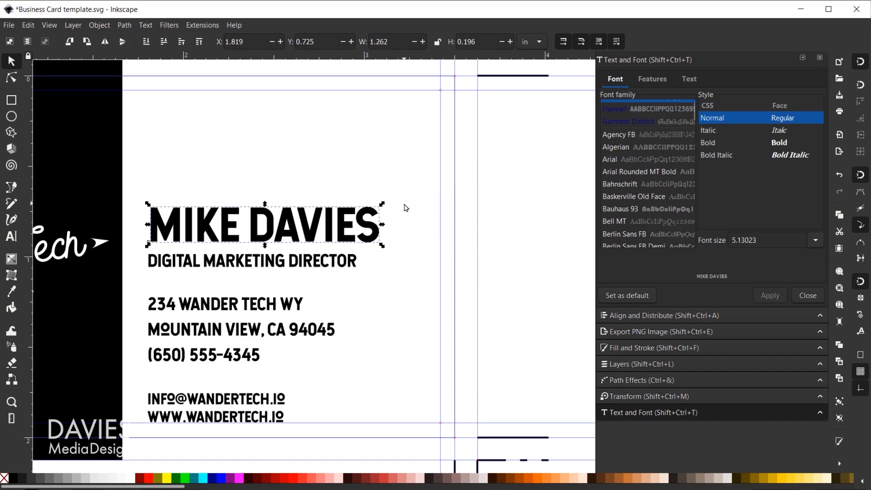
key("Down")
key("Down")
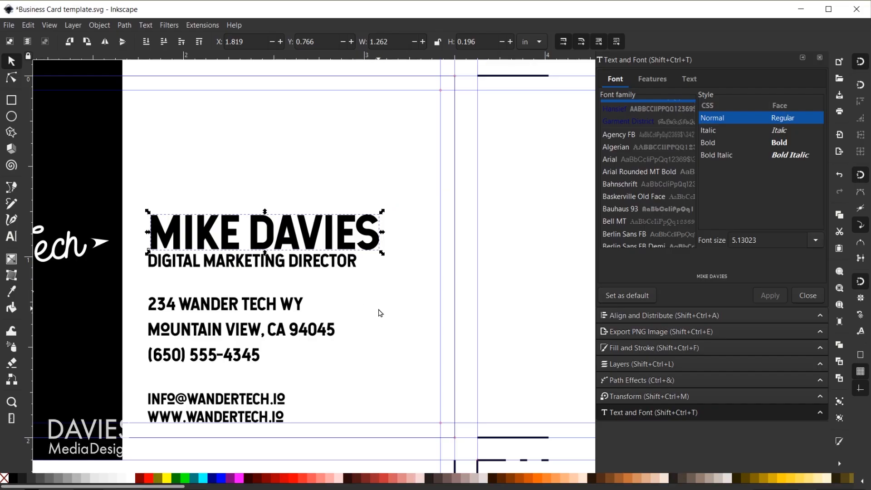
Step: Shift the name headline slightly left on the card
left_click(418, 313)
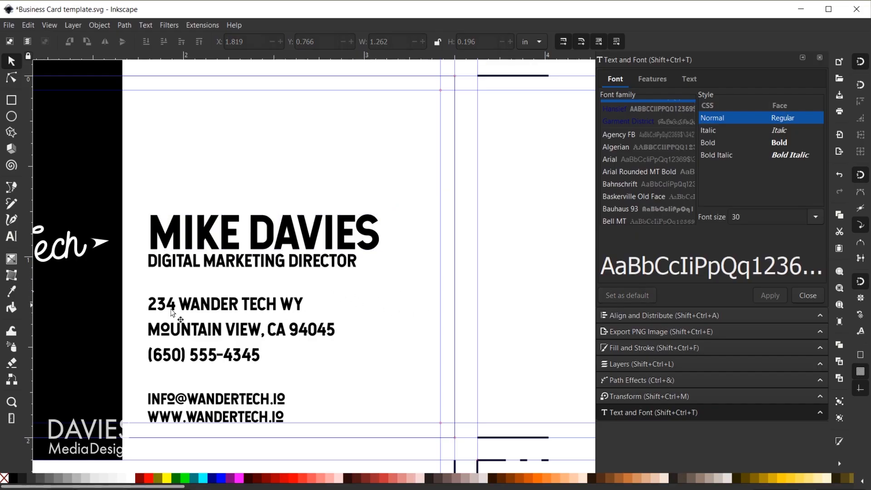
scroll(123, 329, "down", 2)
left_click_drag(160, 389, 313, 358)
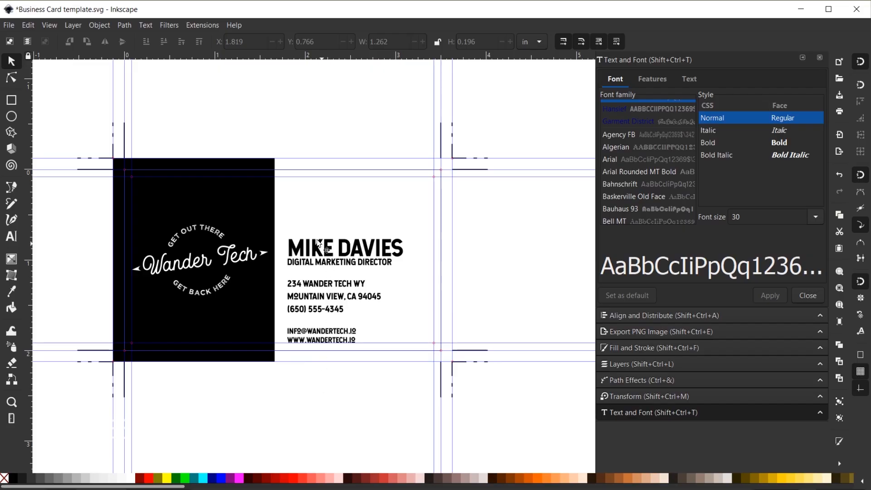
scroll(319, 243, "up", 5)
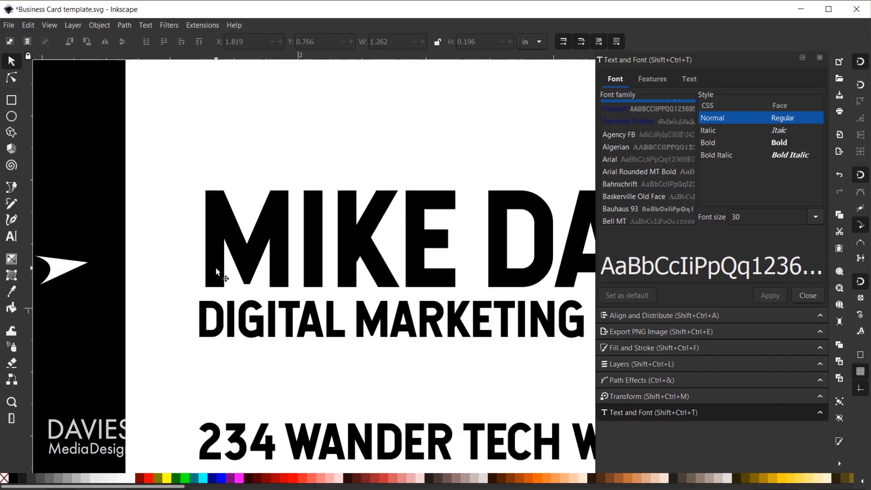
left_click_drag(215, 271, 207, 270)
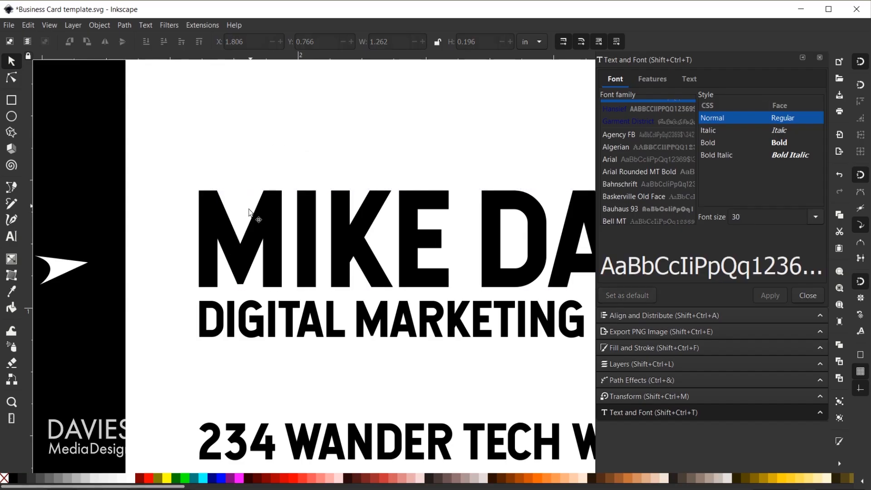
Step: Place a vertical guide at the contact lines' left edge and snap the name headline onto it
left_click_drag(30, 217, 199, 210)
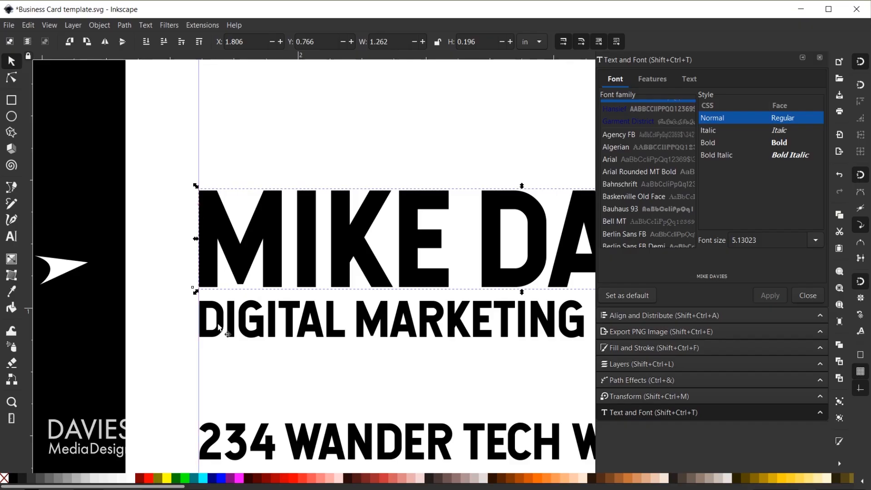
scroll(211, 271, "up", 4)
scroll(211, 271, "down", 4)
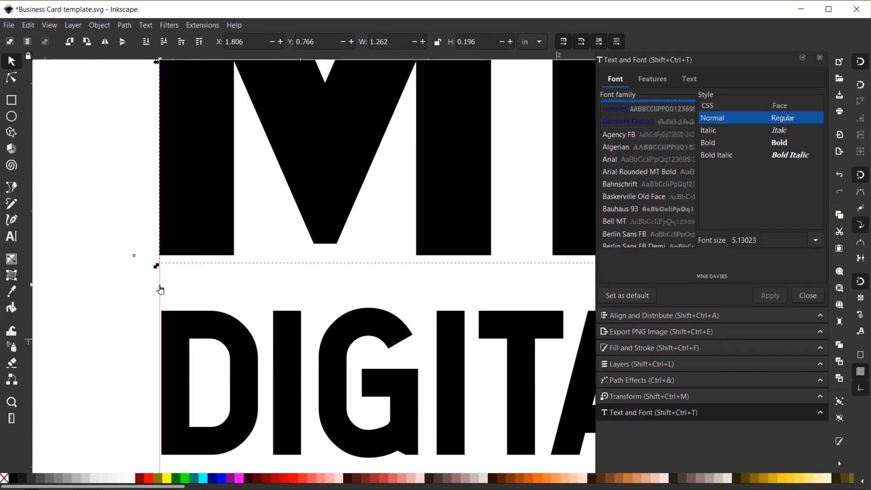
left_click_drag(160, 284, 162, 283)
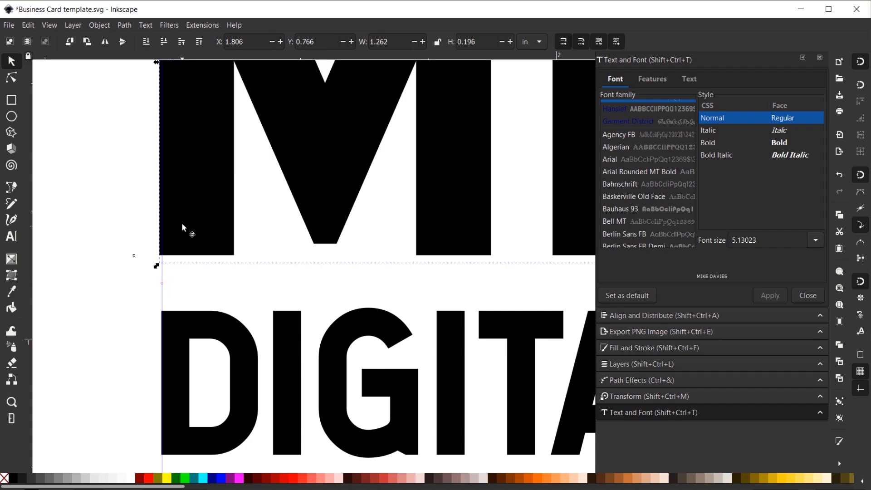
left_click_drag(184, 222, 188, 222)
scroll(374, 294, "down", 6)
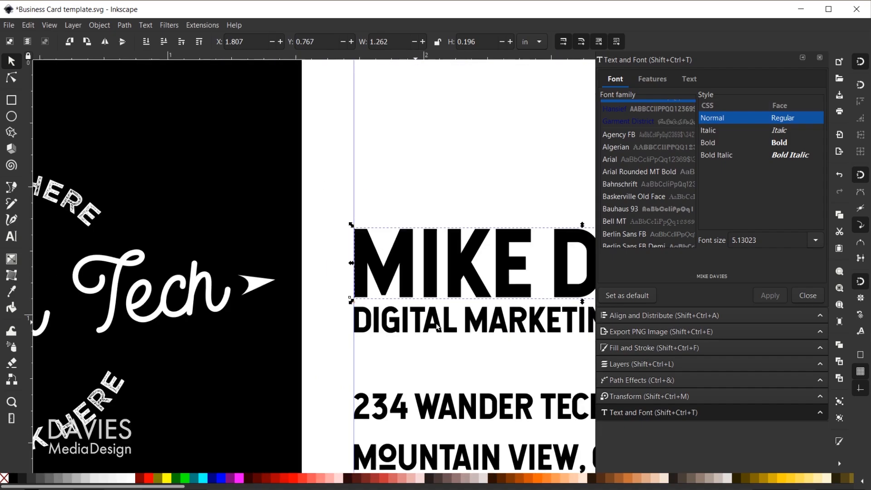
scroll(444, 425, "down", 5)
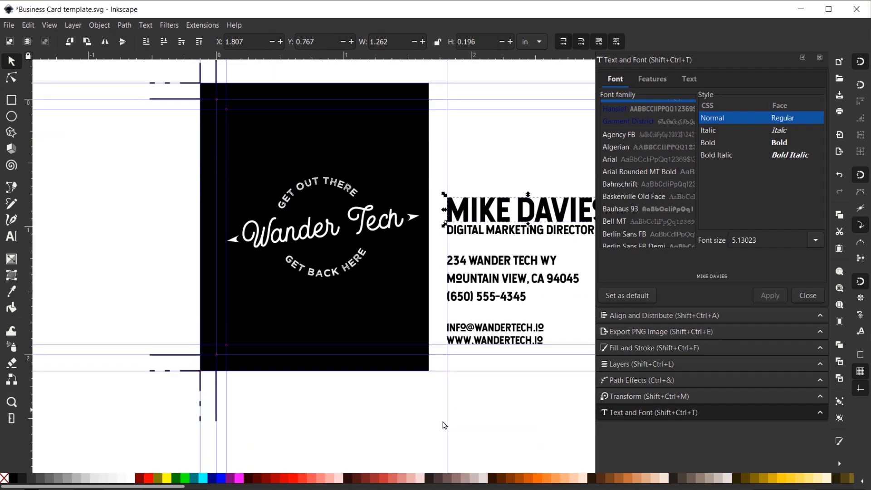
left_click(416, 412)
left_click_drag(538, 404, 415, 413)
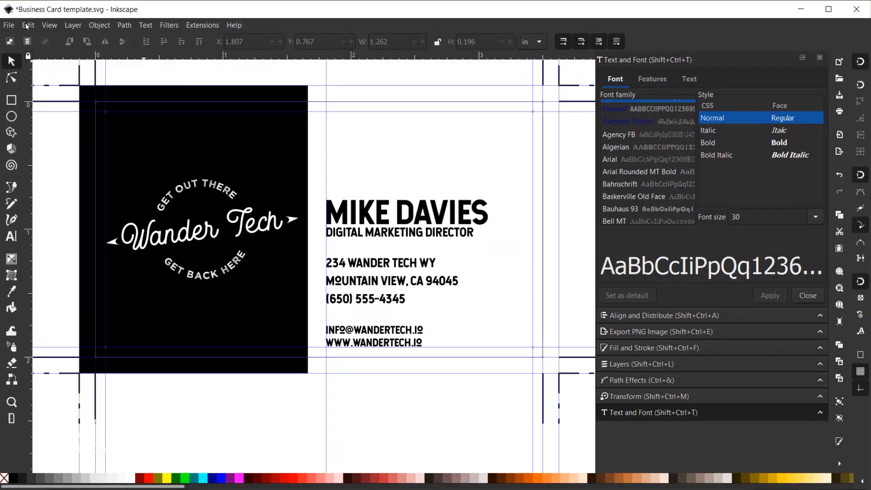
Step: Save the card as 'Business Card Wander Tech Back'
left_click(4, 25)
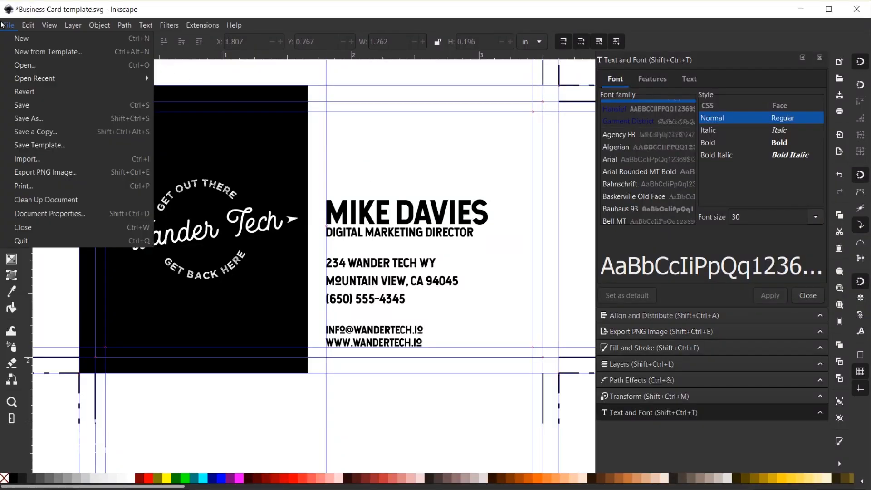
left_click(27, 118)
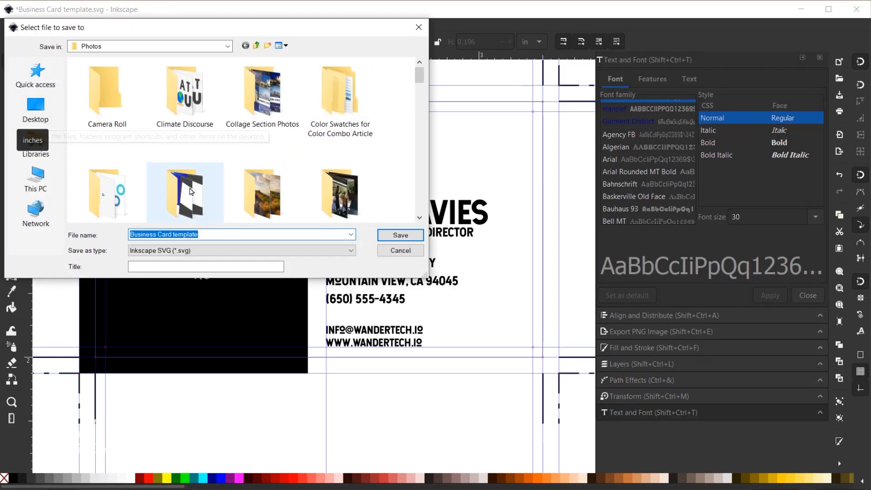
left_click(232, 233)
key("BackSpace")
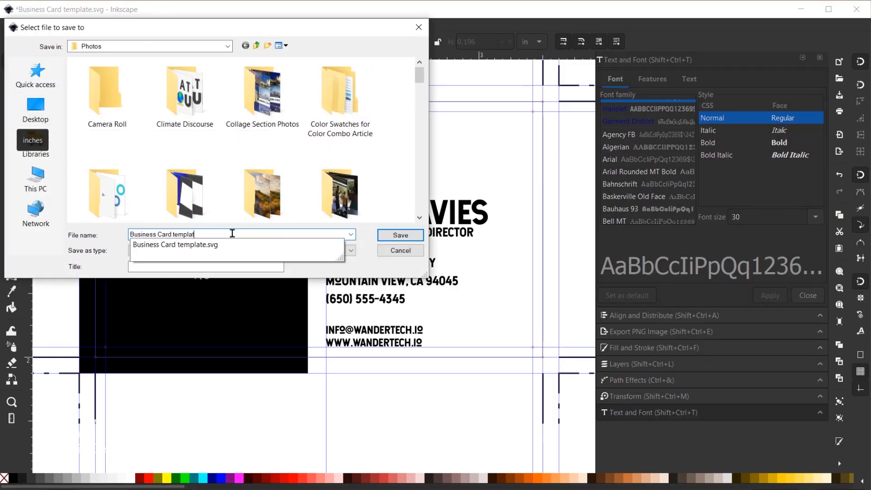
key("BackSpace")
key("BackSpace")
key("BackSpace")
type("Wander Tech")
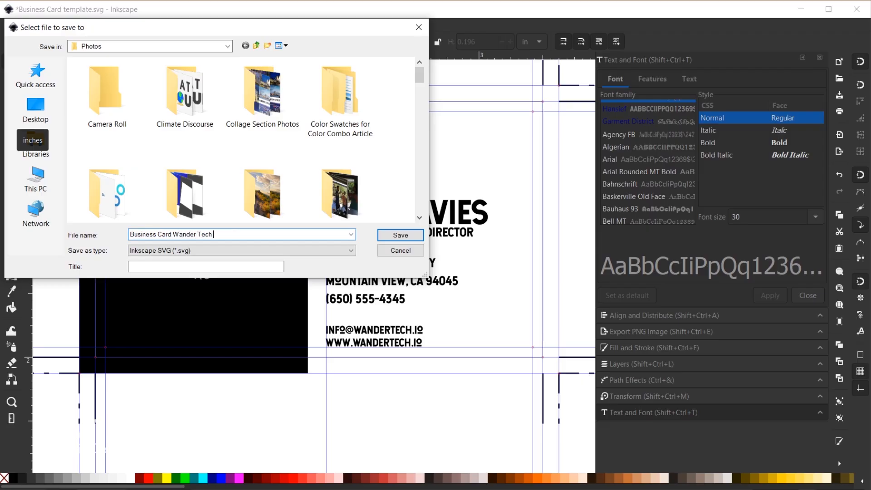
type(" Back")
key("Return")
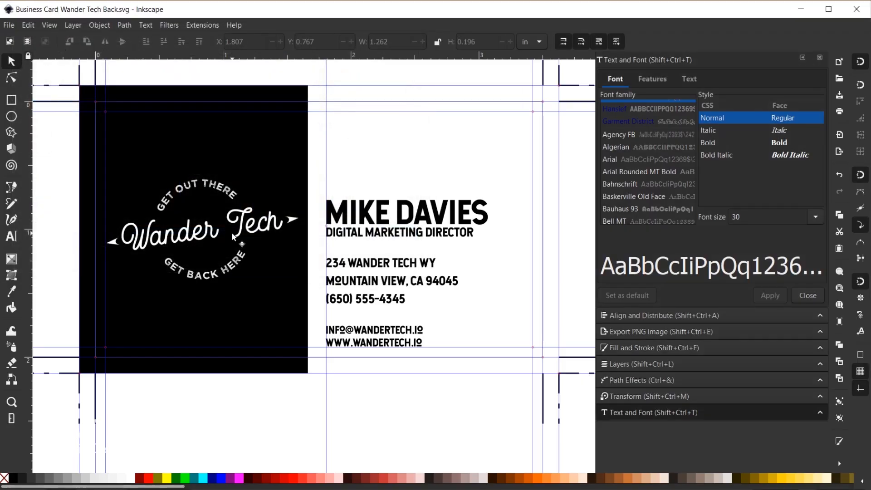
Step: Reopen Business Card template.svg from the recent files list
left_click(10, 26)
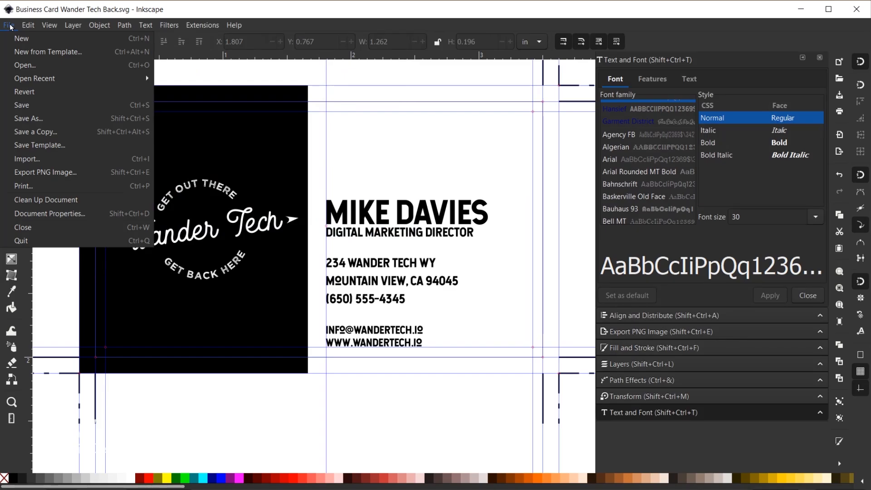
mouse_move(39, 77)
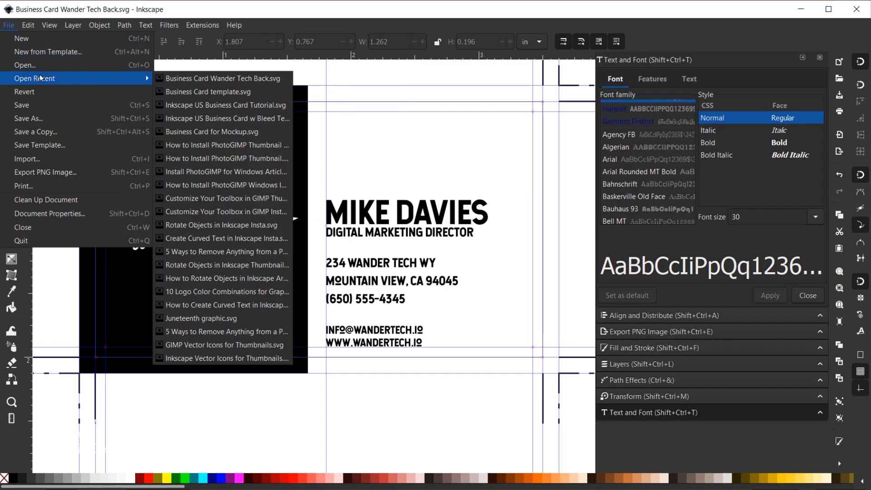
left_click(220, 93)
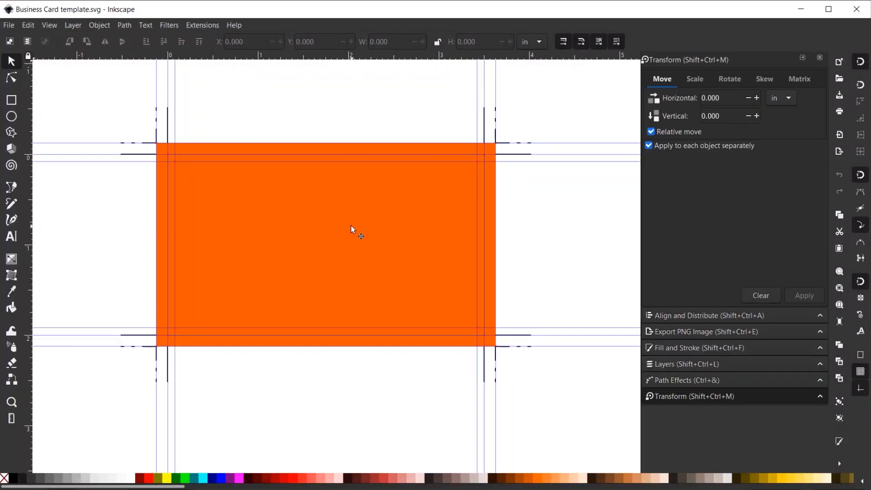
Step: Fill the orange card background black and grab the Wander Tech logo from the tutorial card
left_click(320, 243)
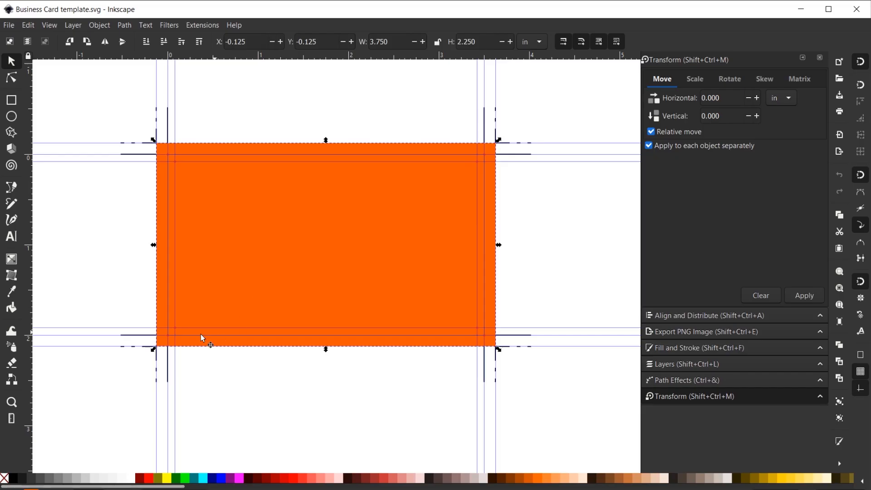
left_click(14, 481)
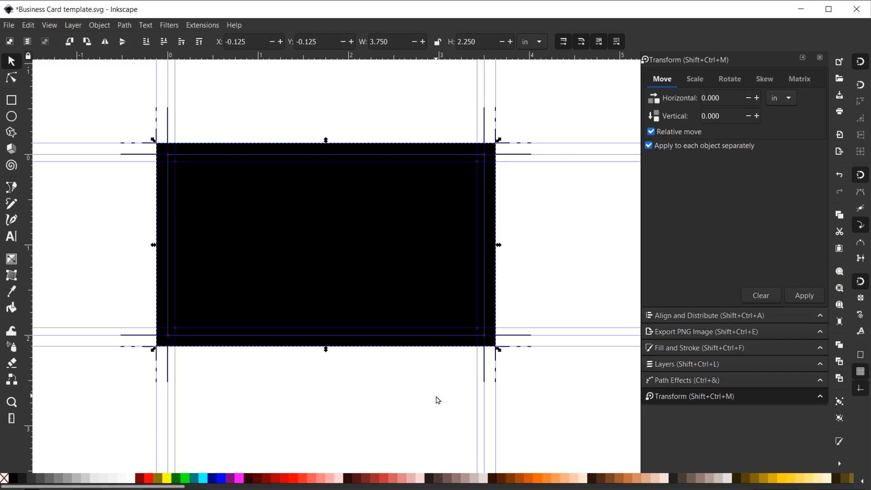
left_click(463, 489)
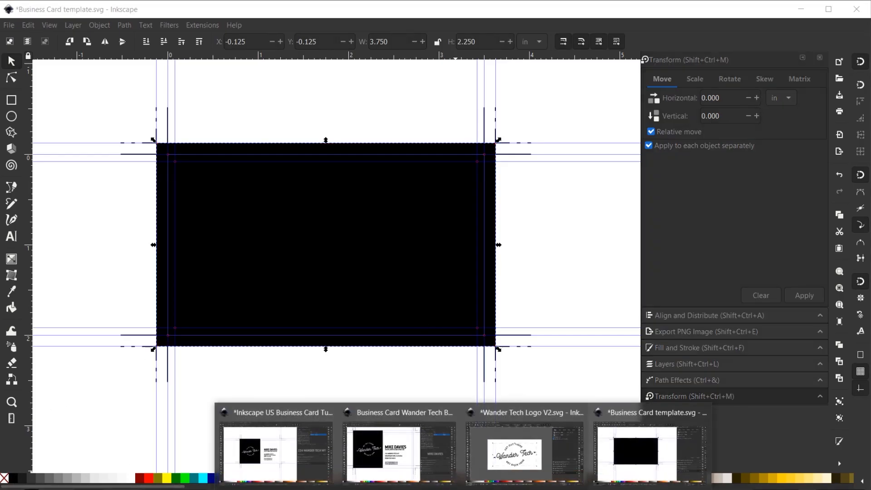
left_click(290, 469)
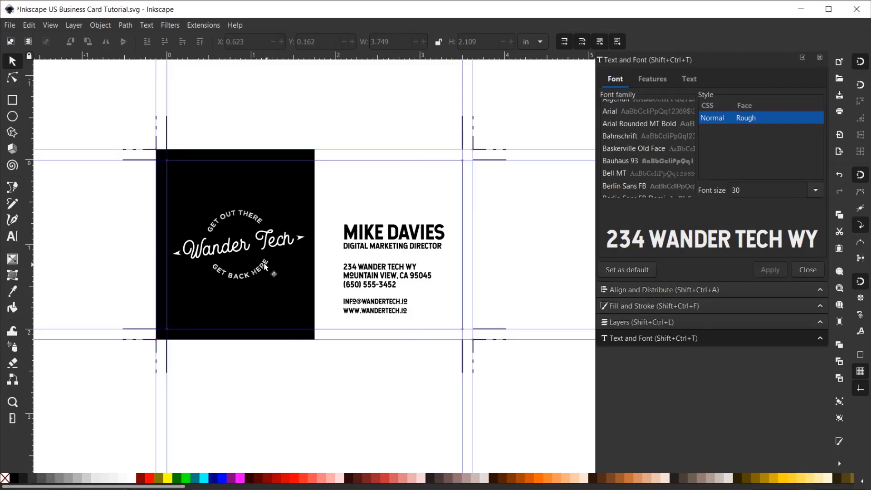
left_click(243, 248)
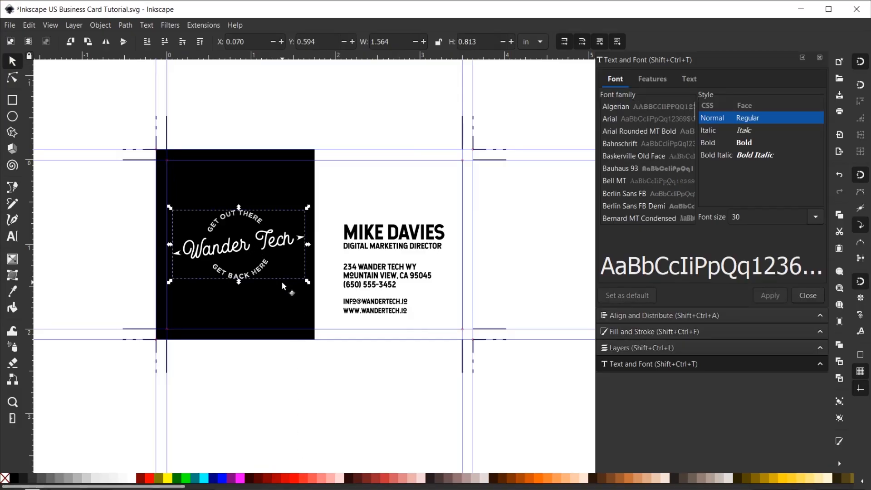
left_click(463, 489)
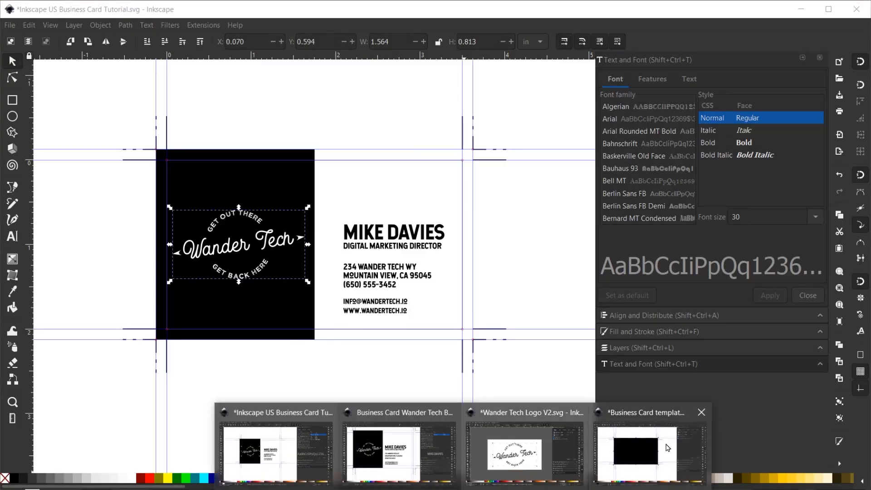
left_click(653, 448)
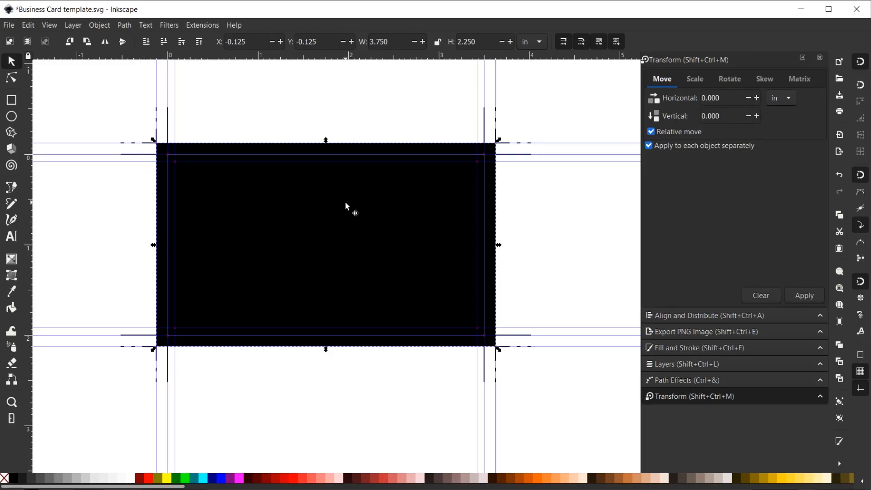
Step: Paste the Wander Tech logo, enlarge it, and centre it horizontally and vertically on the page
key("ctrl+v")
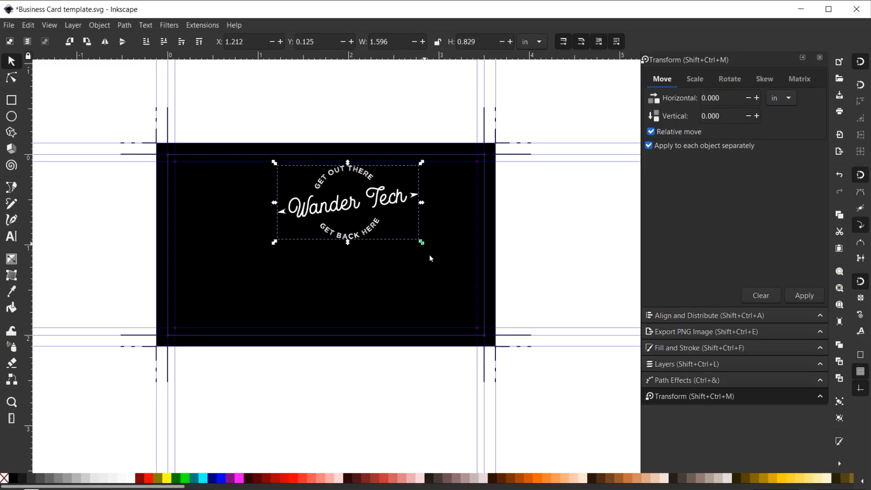
left_click_drag(430, 259, 507, 302)
left_click(675, 313)
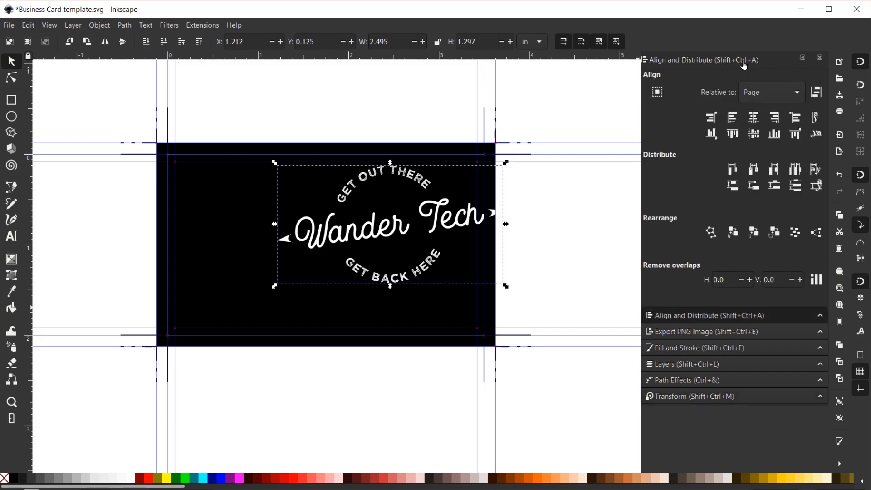
left_click(753, 120)
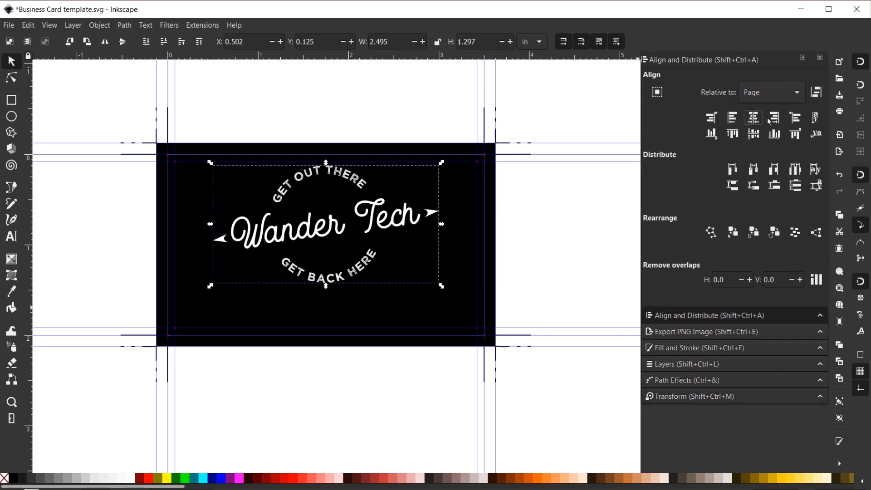
left_click(755, 135)
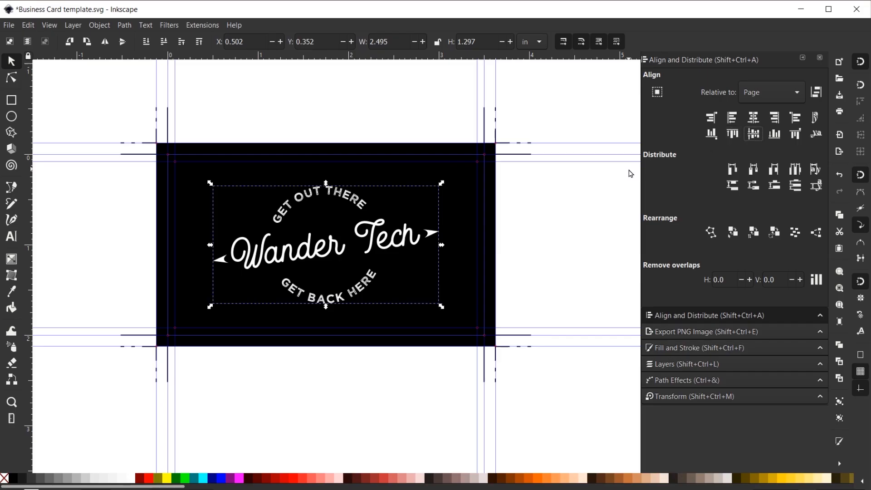
left_click(565, 227)
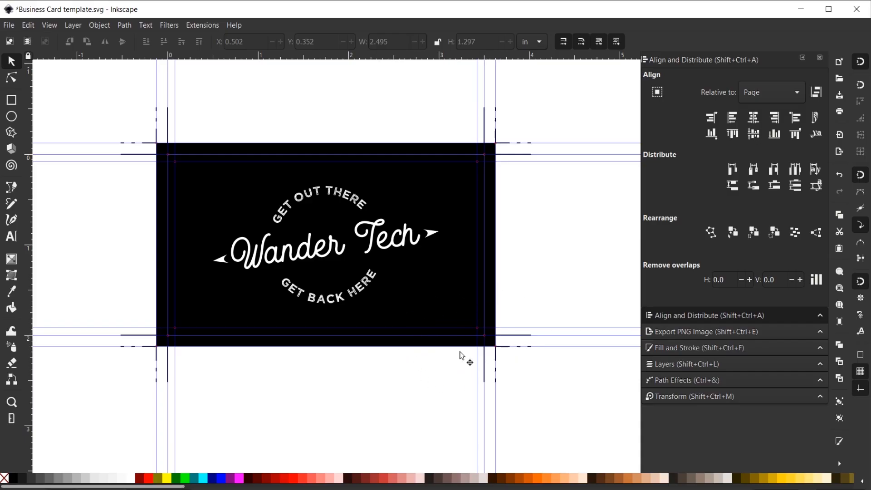
left_click(11, 187)
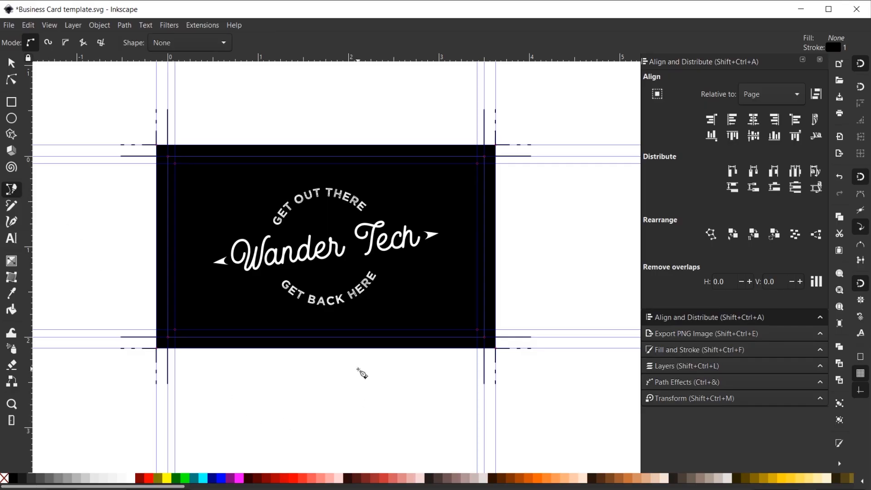
Step: Draw a borderless 5% Gray triangle across the card's lower-right corner
left_click(357, 349)
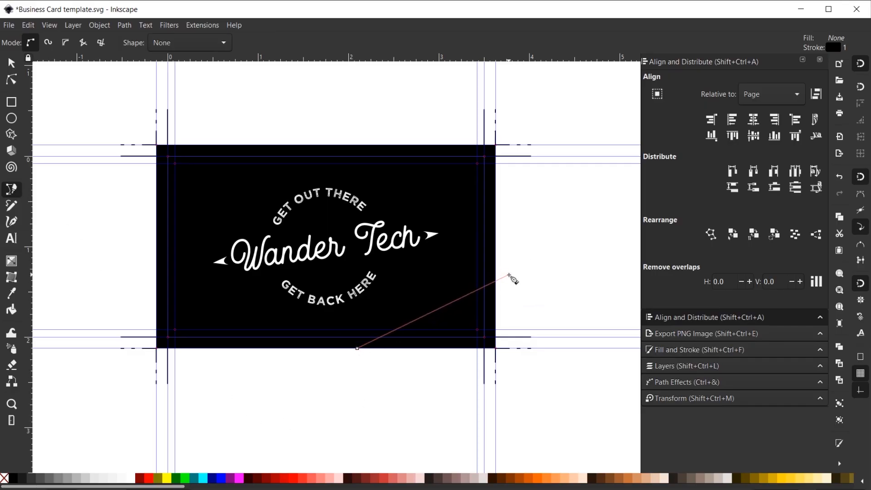
left_click(507, 262)
left_click(569, 384)
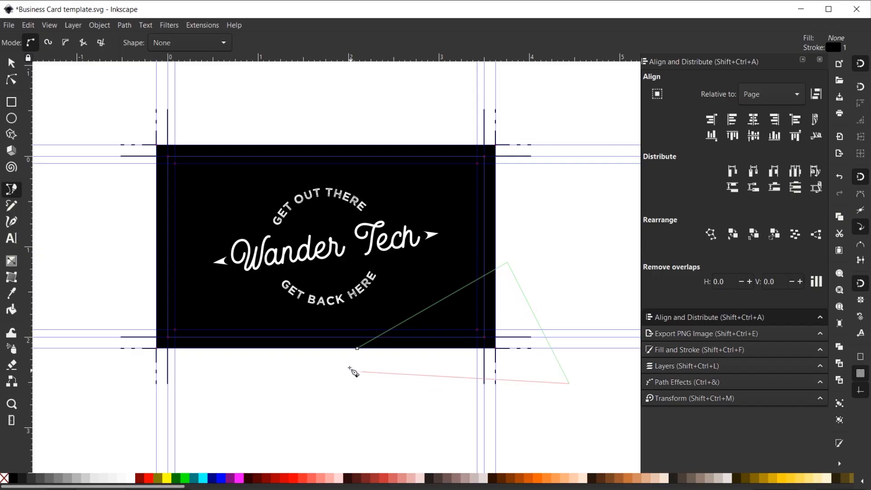
left_click(357, 349)
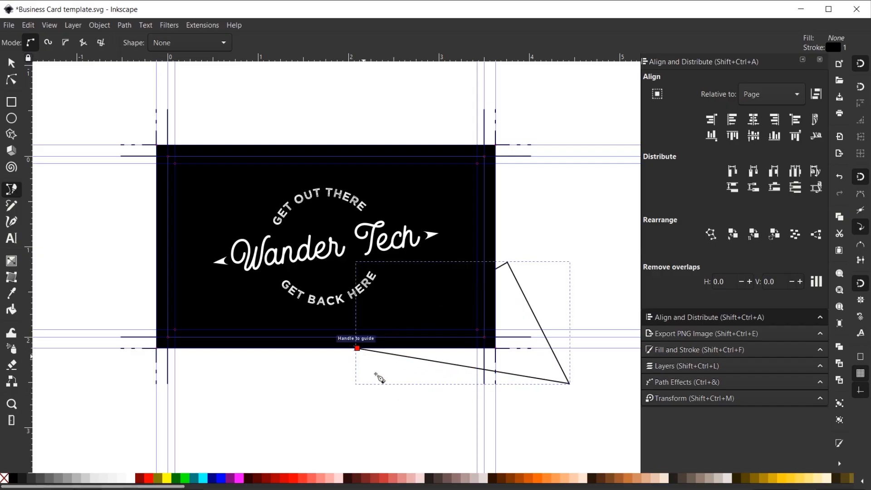
left_click(132, 480)
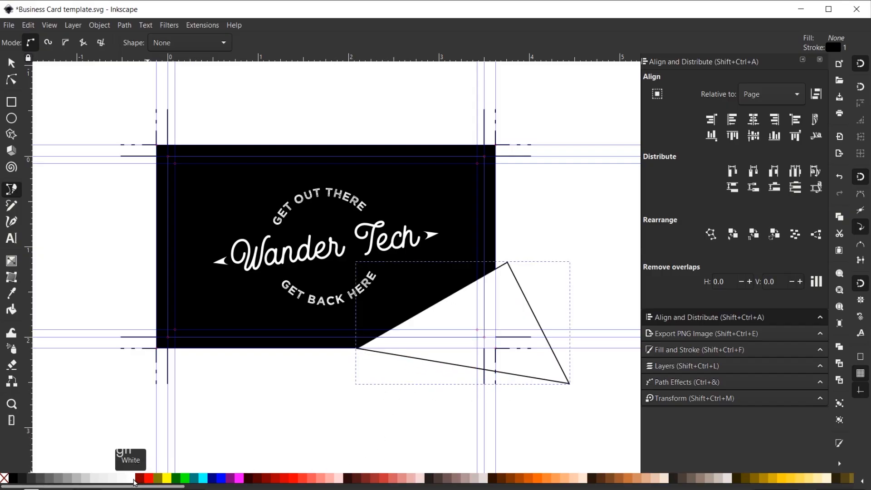
left_click(113, 480)
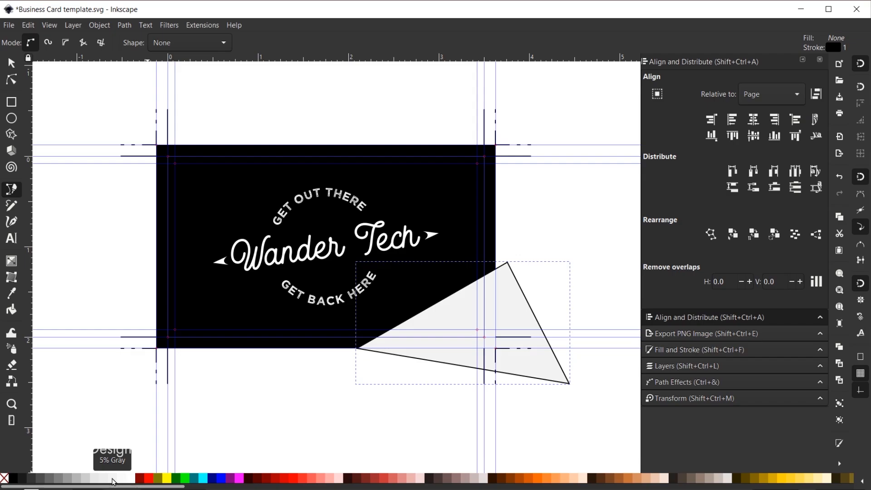
left_click(5, 481, "shift")
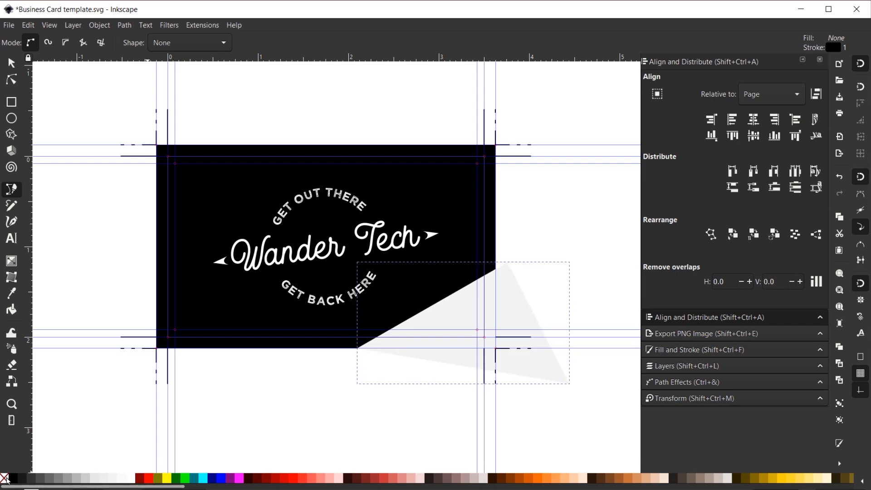
Step: Shift the triangle further into the corner and change its fill to white
left_click(12, 63)
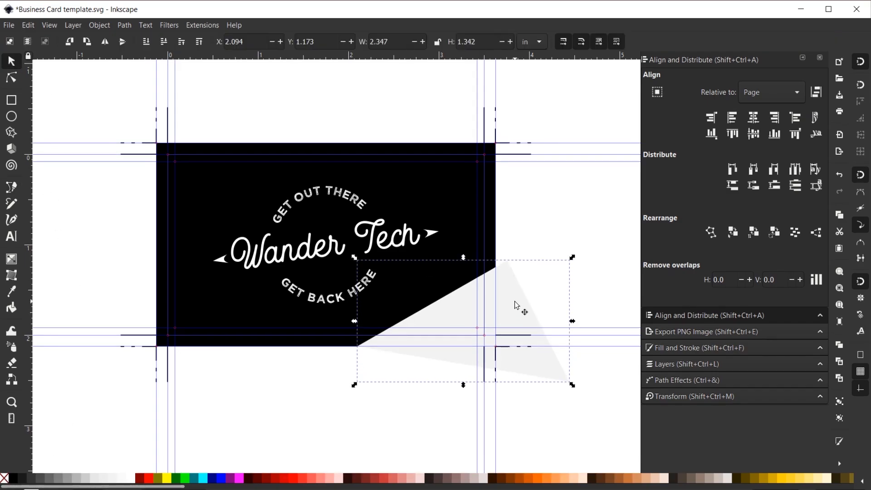
mouse_move(517, 305)
left_mouse_down()
mouse_move(542, 331)
mouse_move(531, 346)
mouse_move(515, 310)
mouse_move(521, 315)
left_mouse_up()
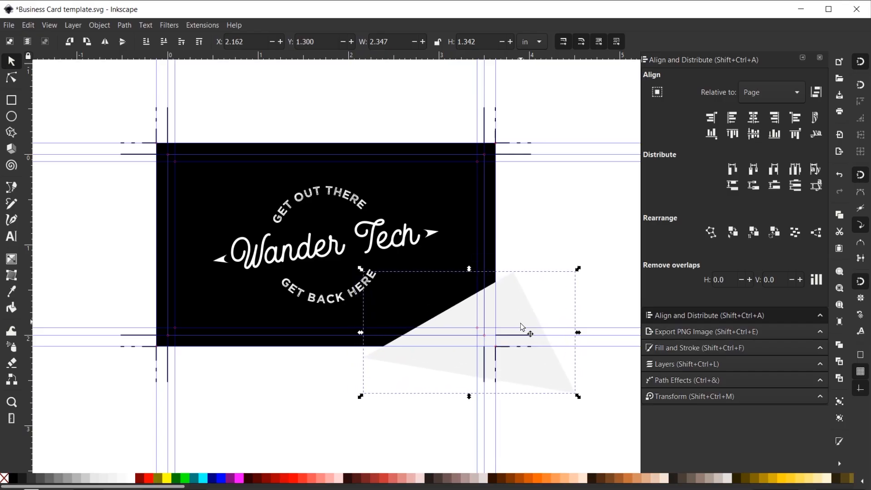
left_click_drag(519, 312, 536, 319)
left_click(135, 480)
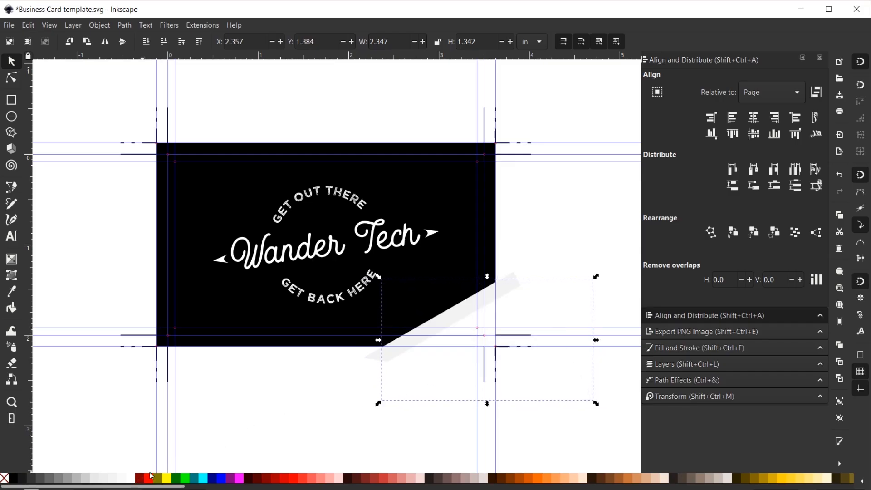
left_click(580, 228)
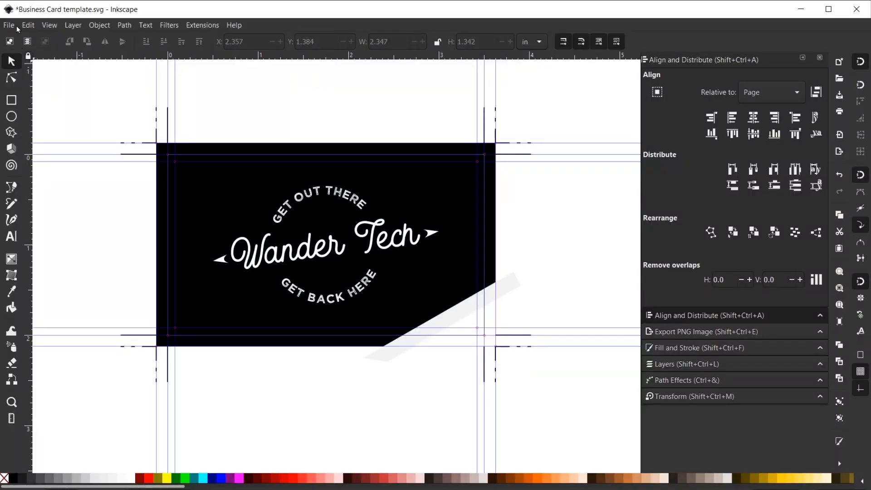
Step: Save a copy of the front design as a PDF named 'Business Card Wander Tech Front'
left_click(17, 27)
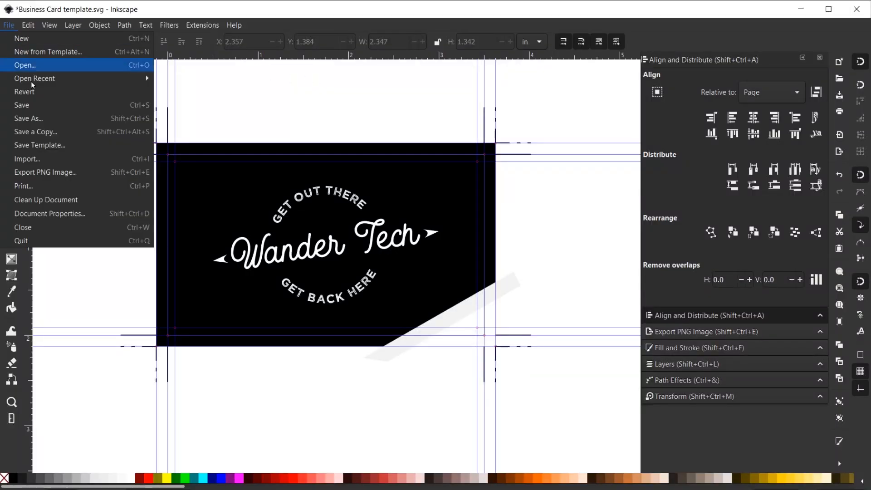
left_click(48, 134)
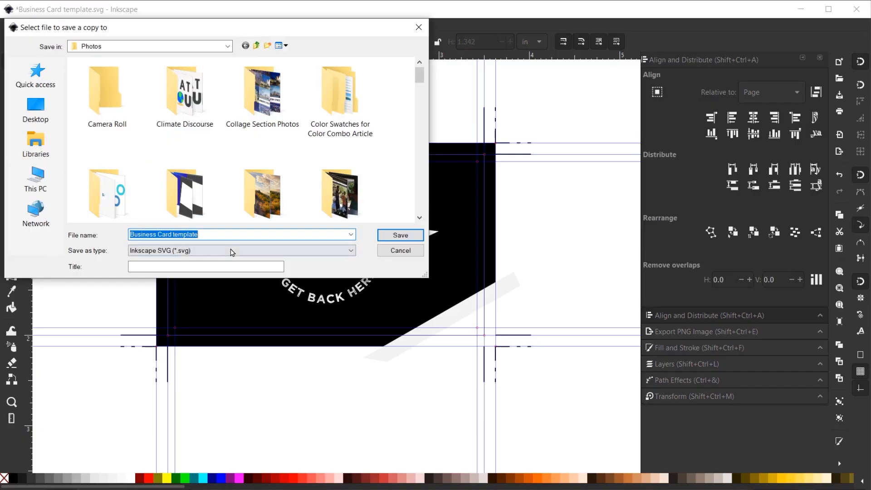
type("Business Carc")
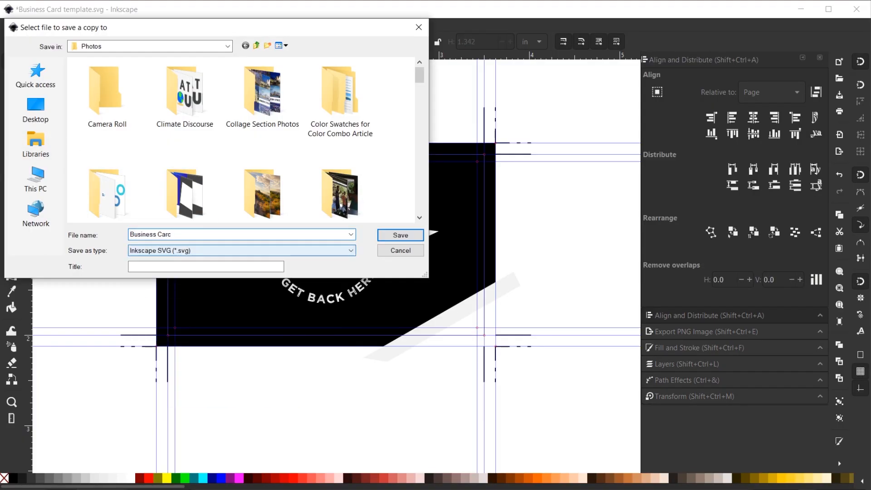
key("BackSpace")
type("d ")
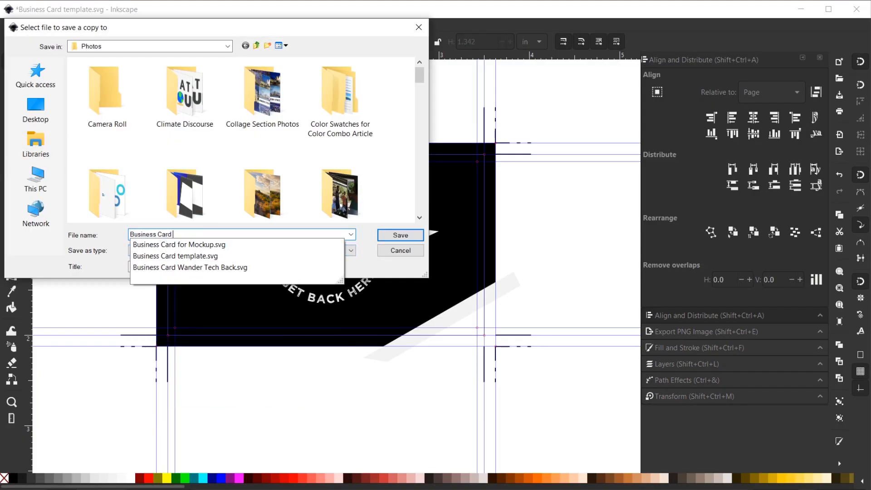
type("Wander Tech Front")
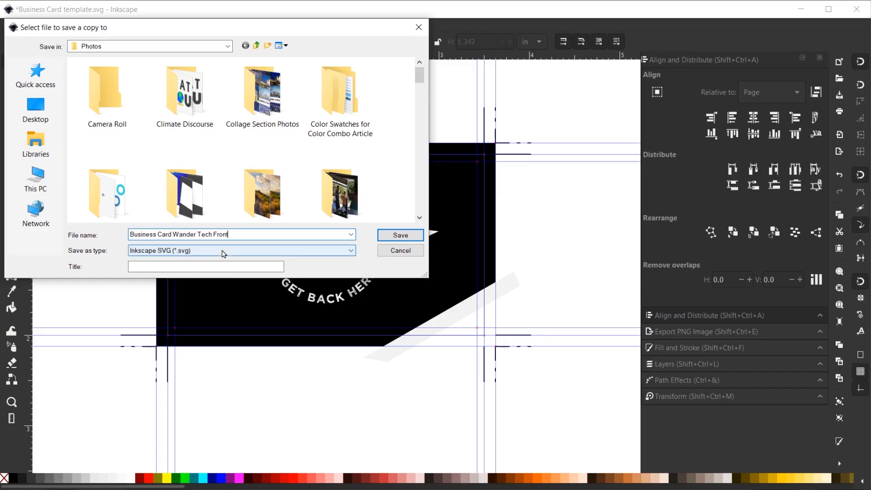
left_click(224, 251)
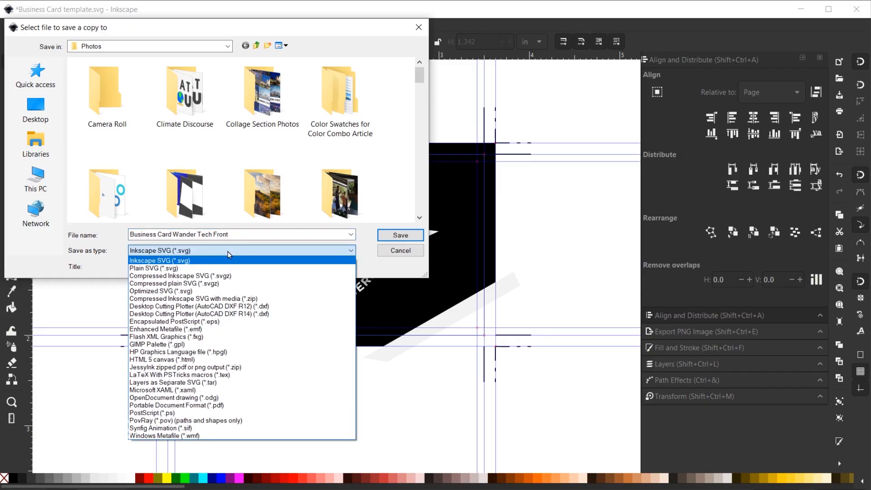
left_click(207, 406)
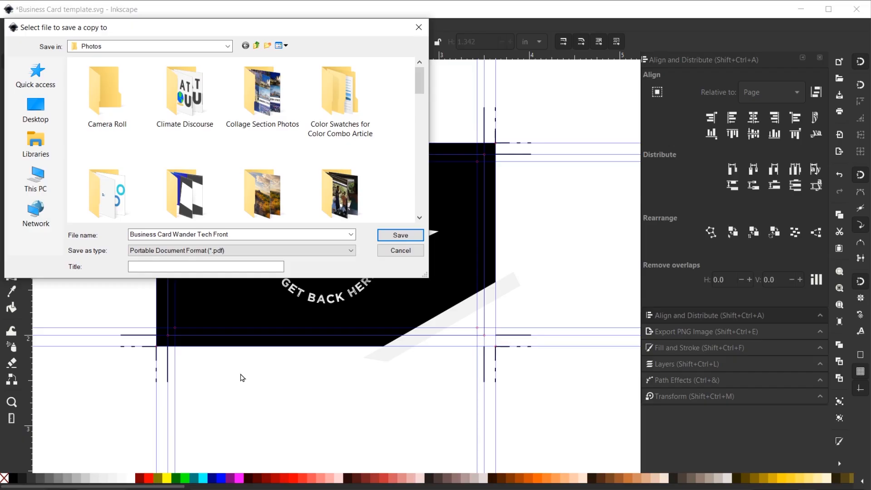
left_click(401, 235)
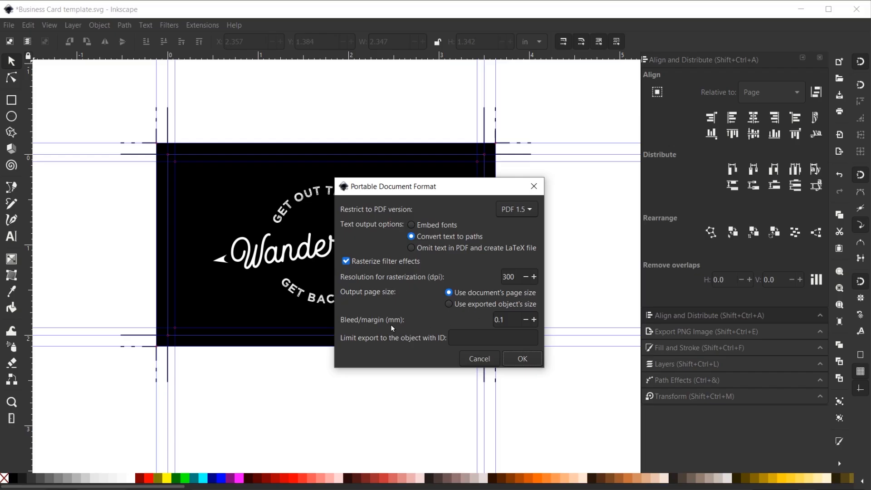
Step: Set the PDF bleed/margin to 0.125 and confirm the export options
double_click(509, 320)
type(".125")
left_click(523, 359)
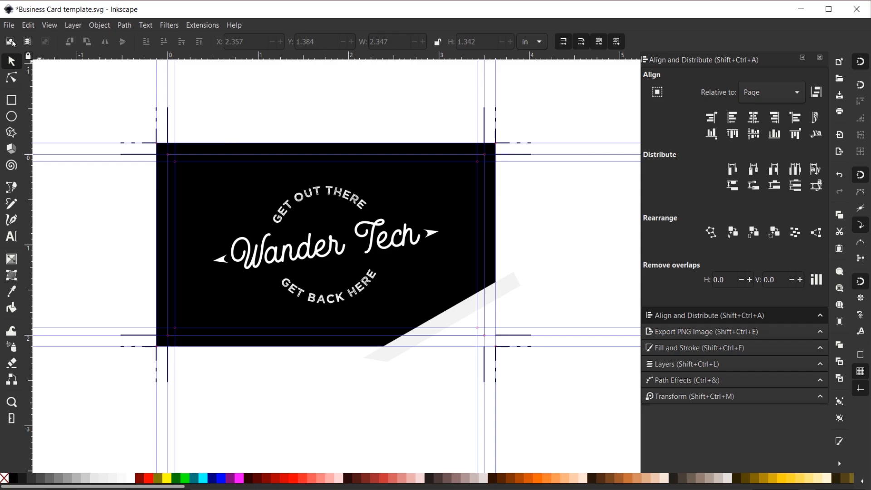
left_click(9, 25)
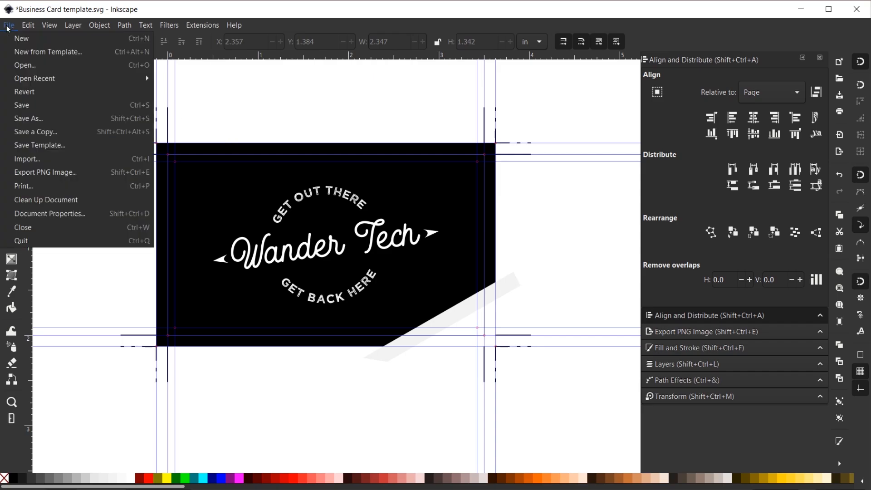
Step: Save the front design as 'Business Card Wander Tech Front.svg'
left_click(40, 119)
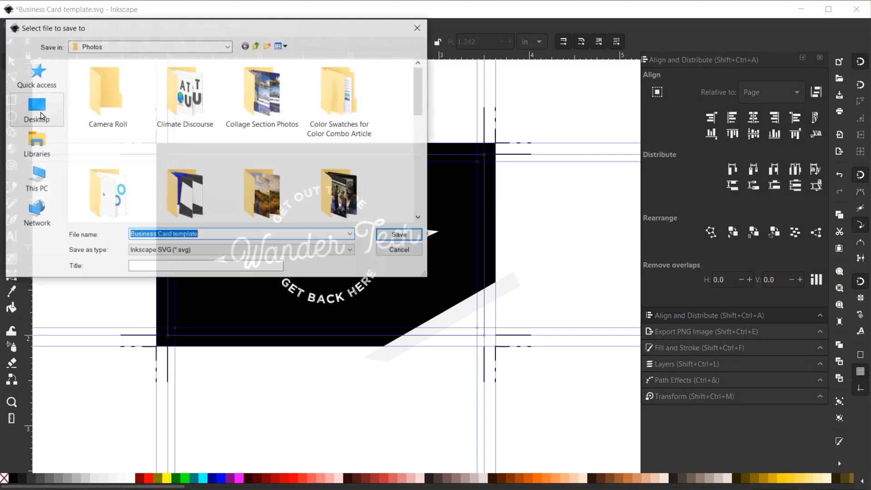
left_click_drag(128, 32, 396, 60)
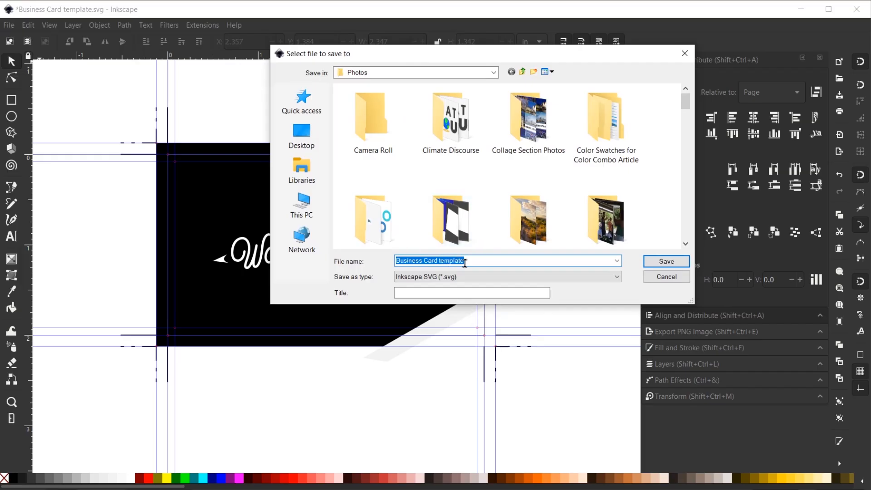
left_click_drag(473, 261, 438, 259)
type("Wander")
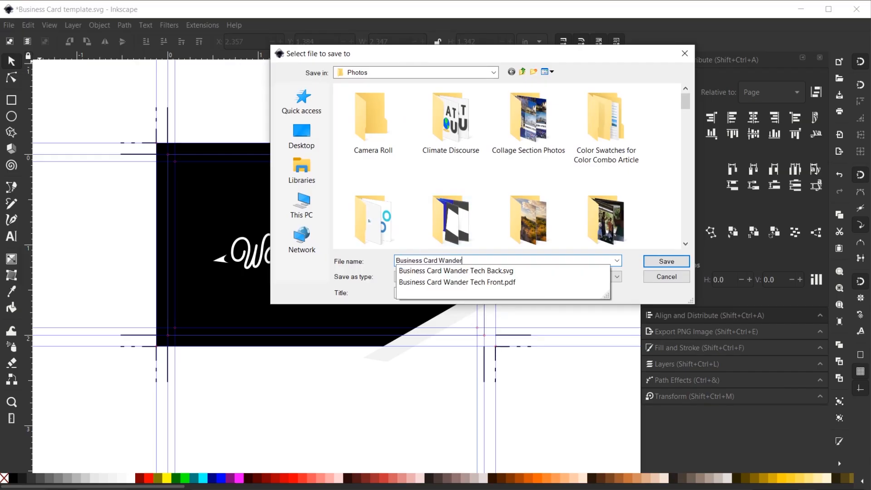
type(" Tech Front")
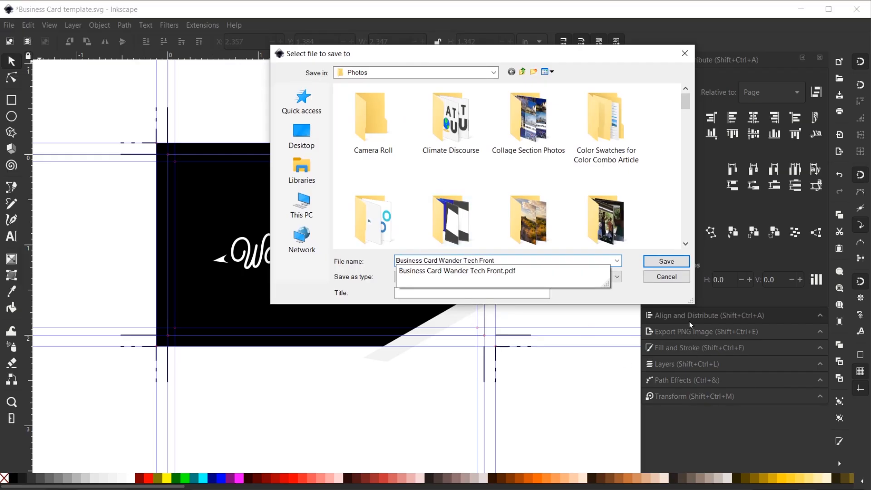
left_click(670, 262)
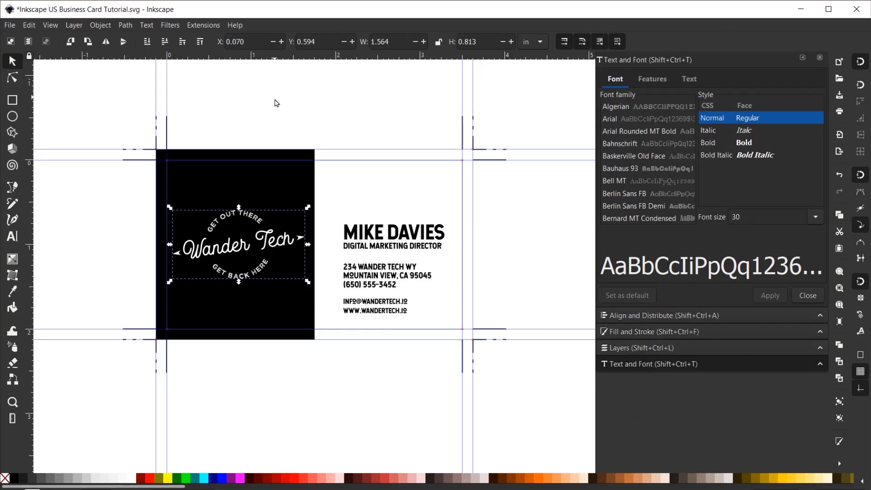
Step: Save a copy of the contact side as a PDF named 'Business Card Wander Tech Back'
left_click(9, 25)
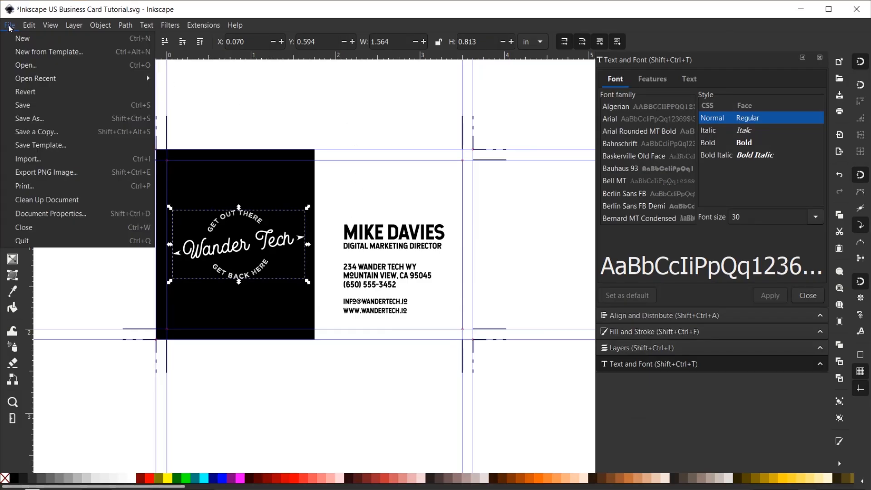
left_click(37, 132)
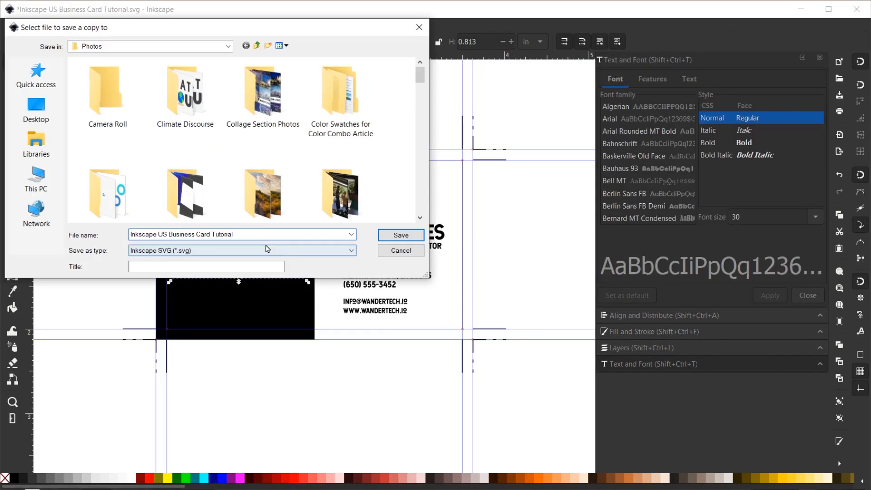
left_click_drag(243, 236, 113, 243)
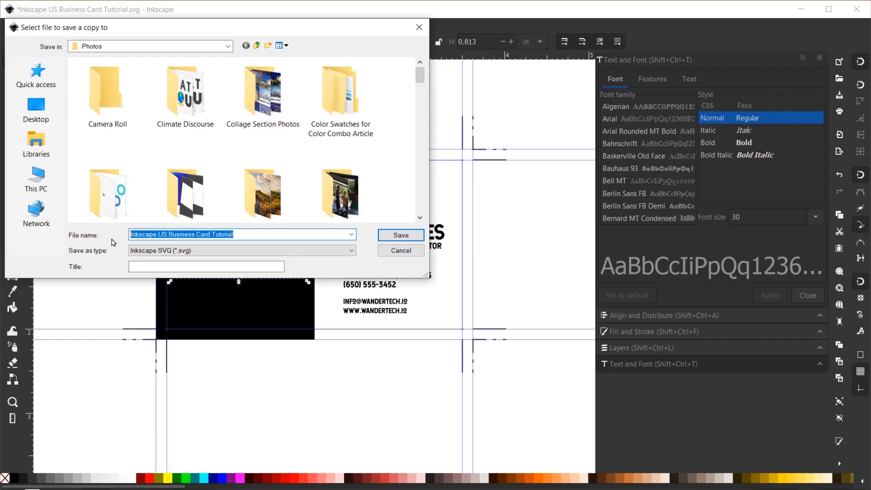
type("Business Card Wander Tech Back")
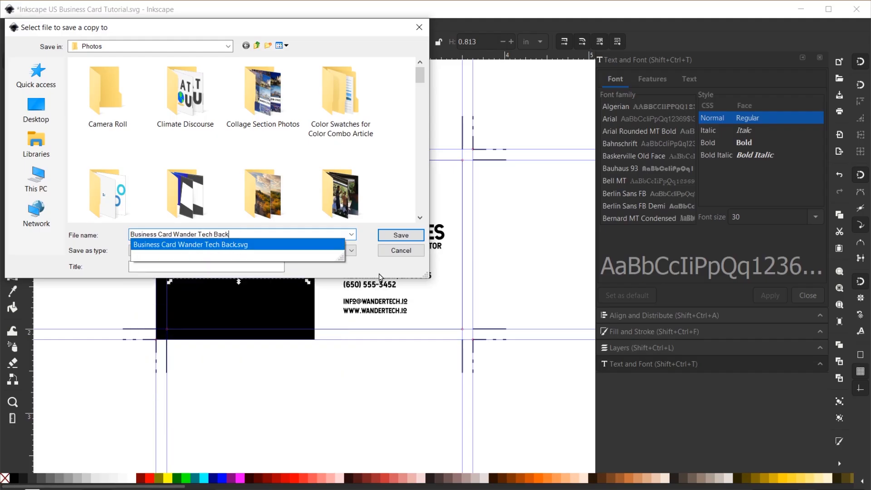
left_click(344, 252)
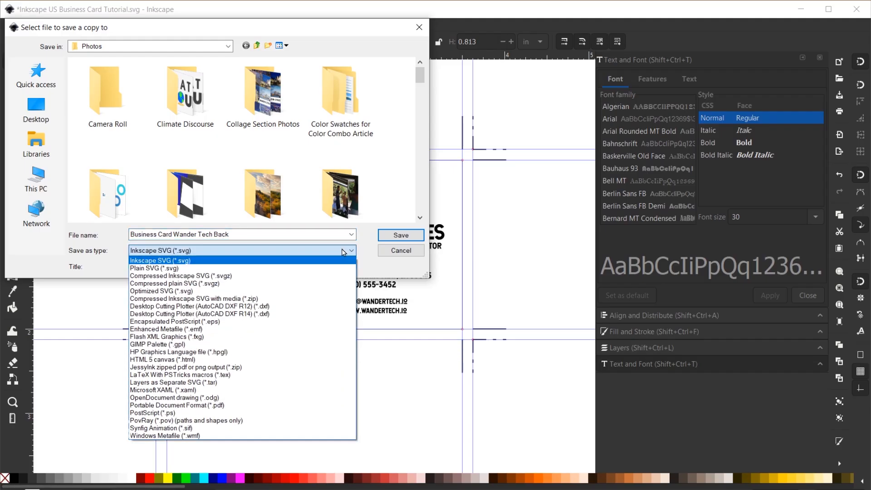
left_click(259, 408)
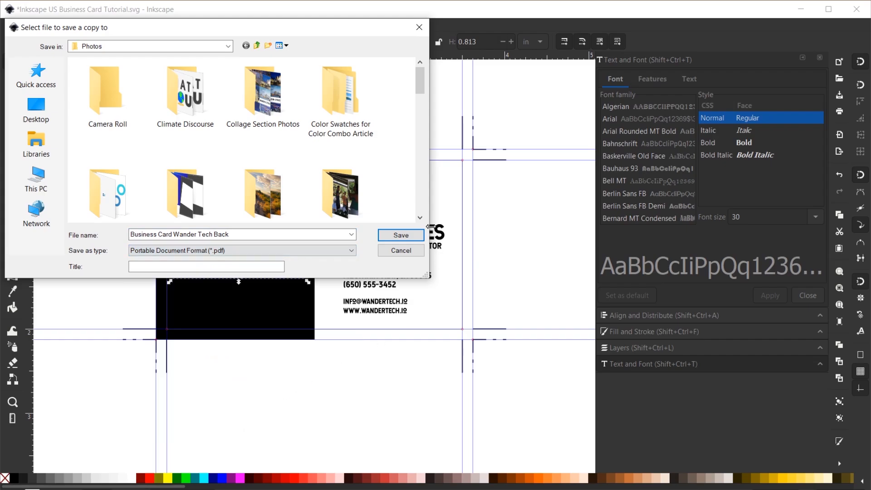
left_click(402, 235)
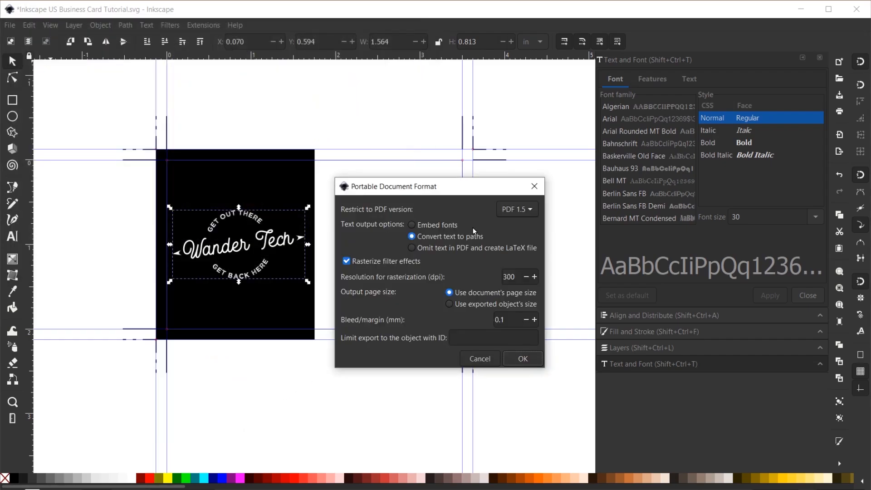
left_click(523, 359)
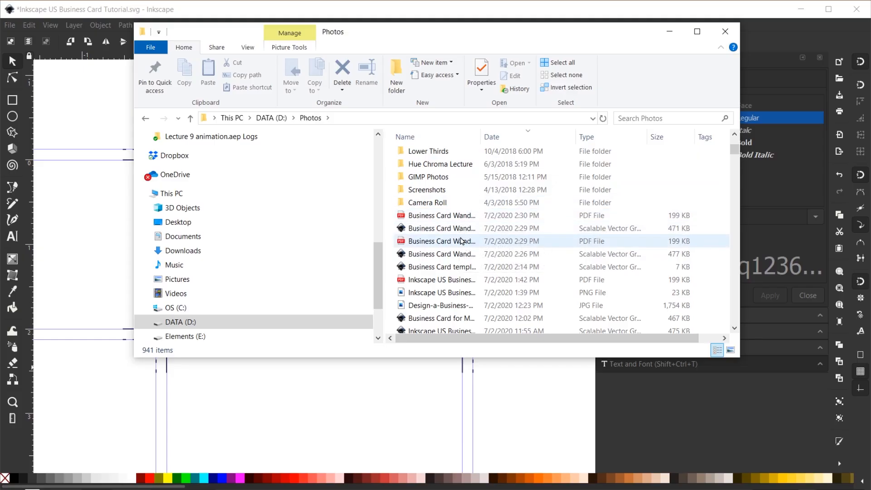
Step: Preview the front card PDF, then open the Back card PDF in Adobe Acrobat DC
double_click(460, 242)
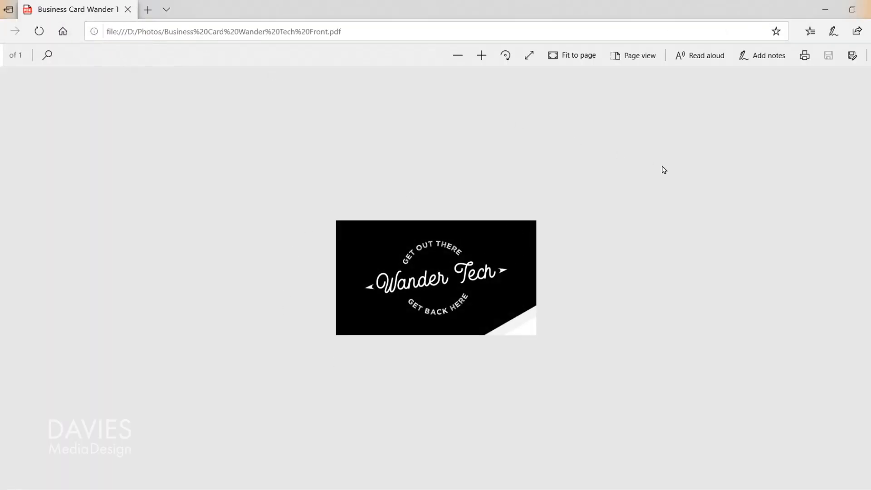
left_click(865, 8)
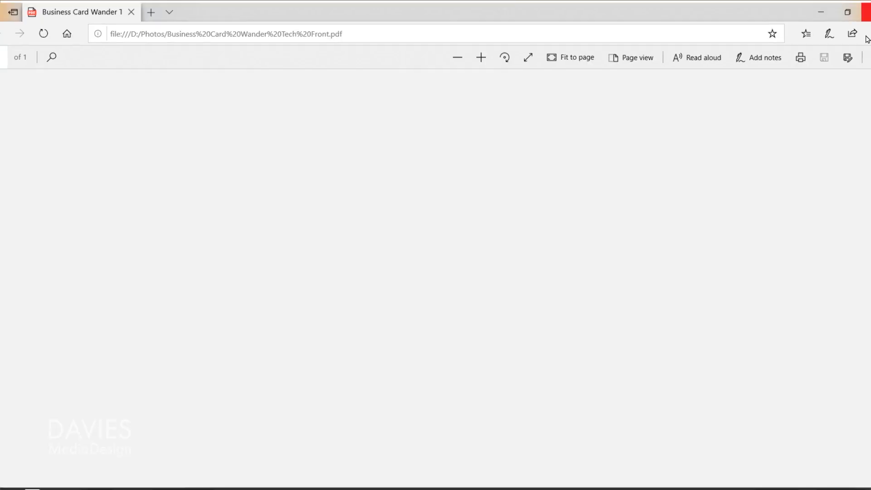
double_click(450, 216)
right_click(450, 216)
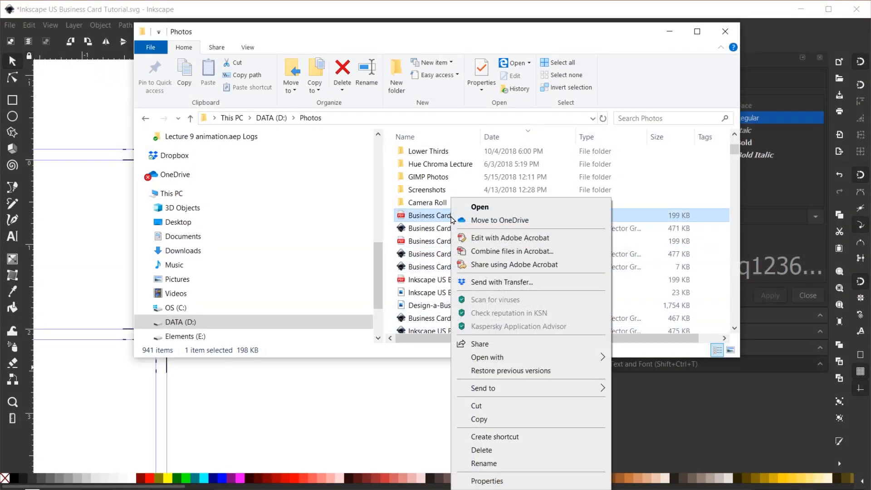
mouse_move(508, 359)
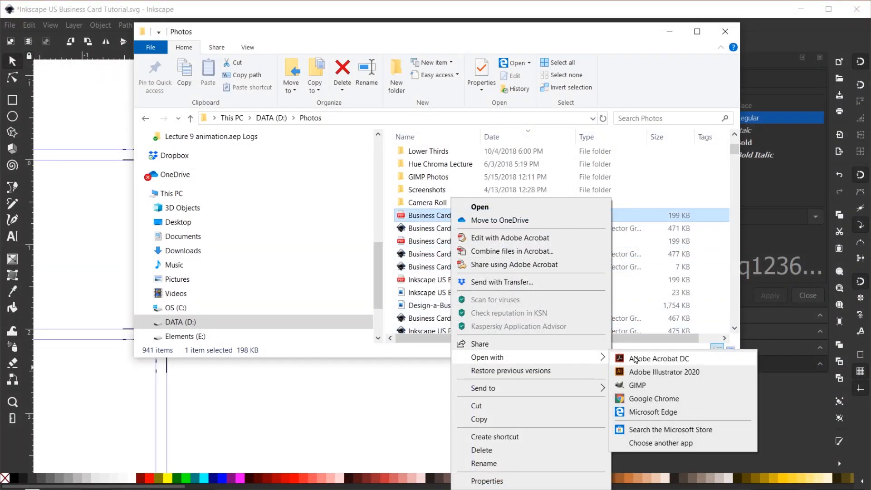
left_click(659, 360)
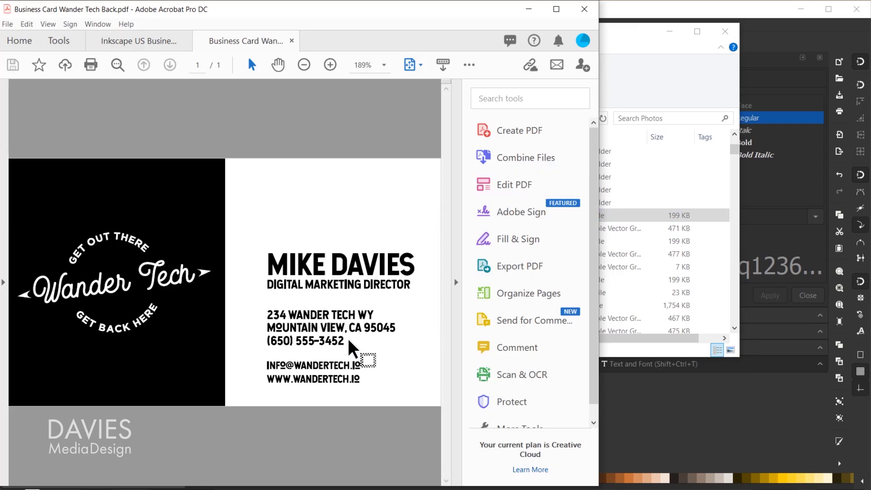